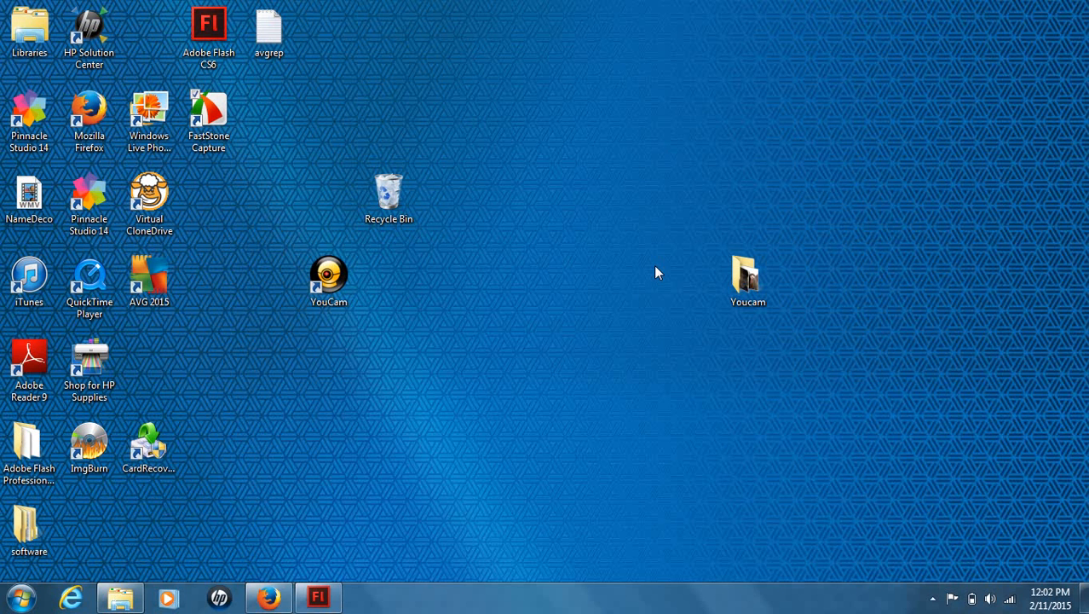
Switch to Adobe Flash and look at the Text tool's character and paragraph settings.
left_click(322, 598)
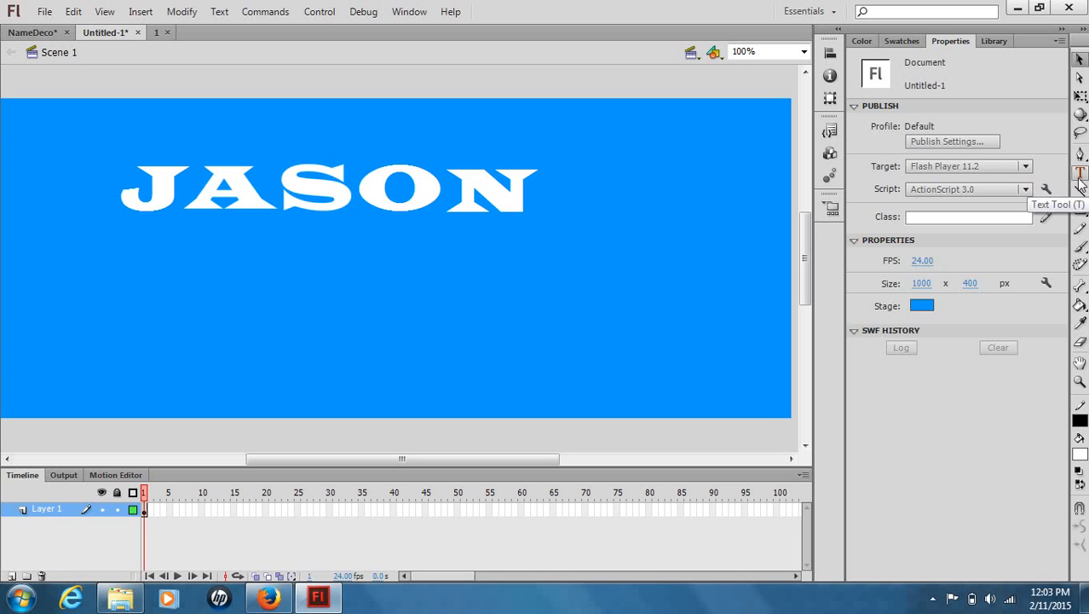
left_click(1078, 175)
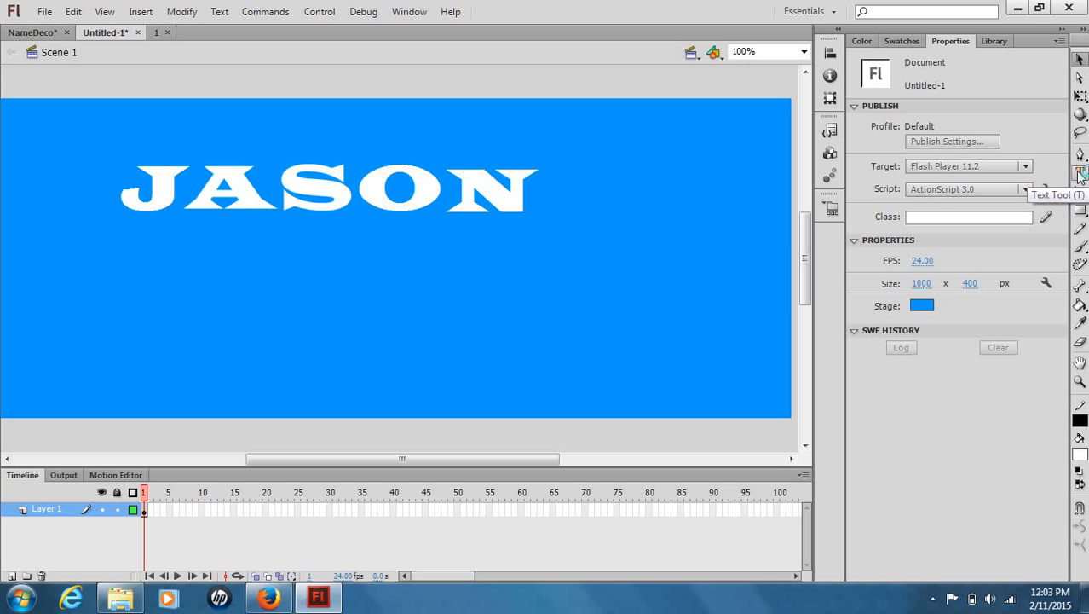
left_click(1080, 174)
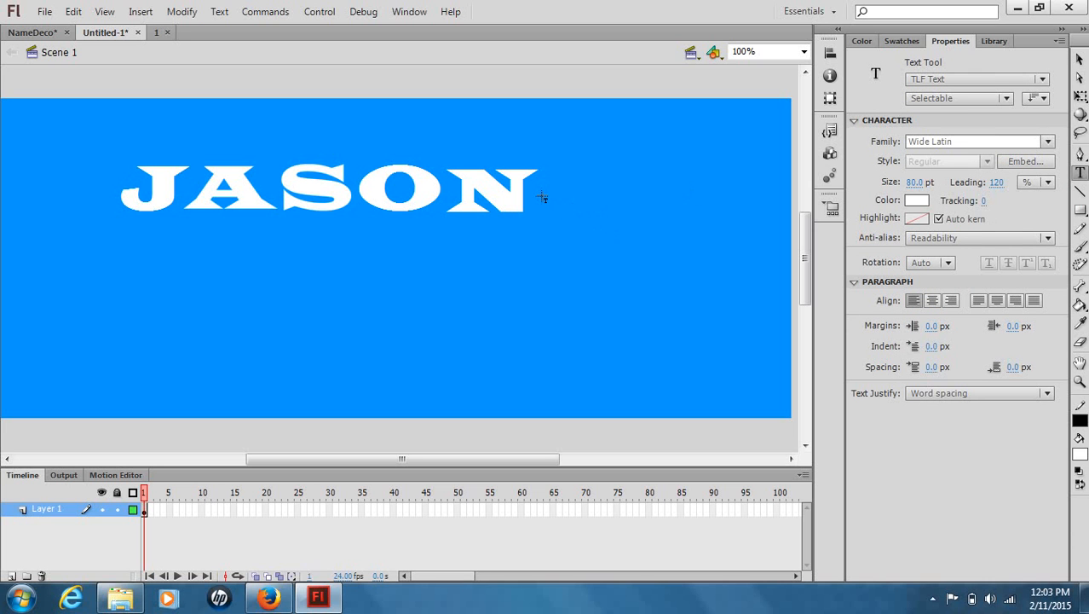
left_click(1080, 61)
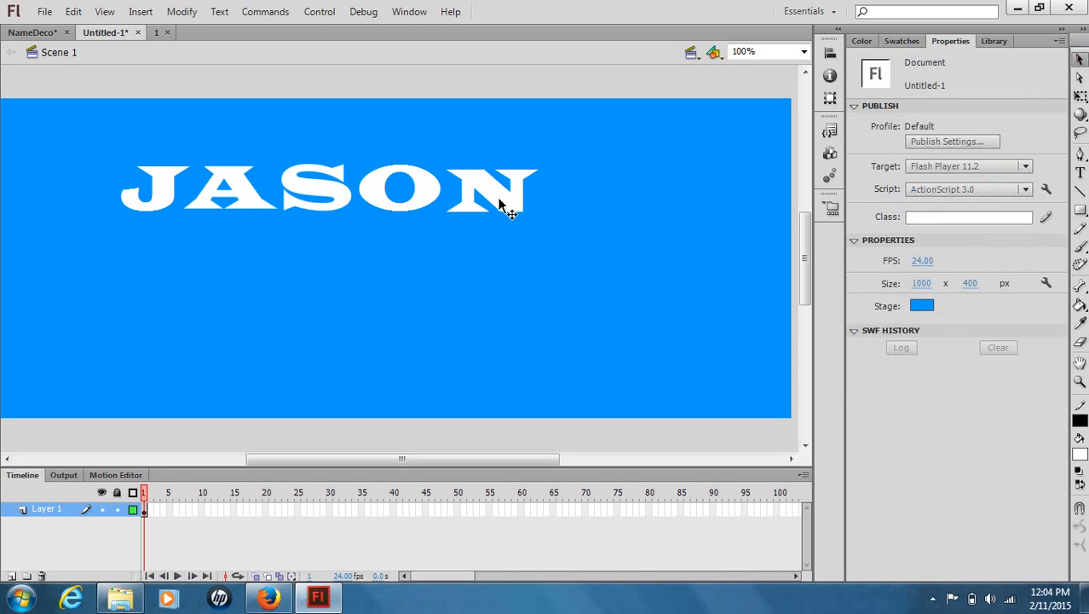
Break apart the letter N at the end of the white word and cut it from the stage.
left_click_drag(506, 199, 510, 198)
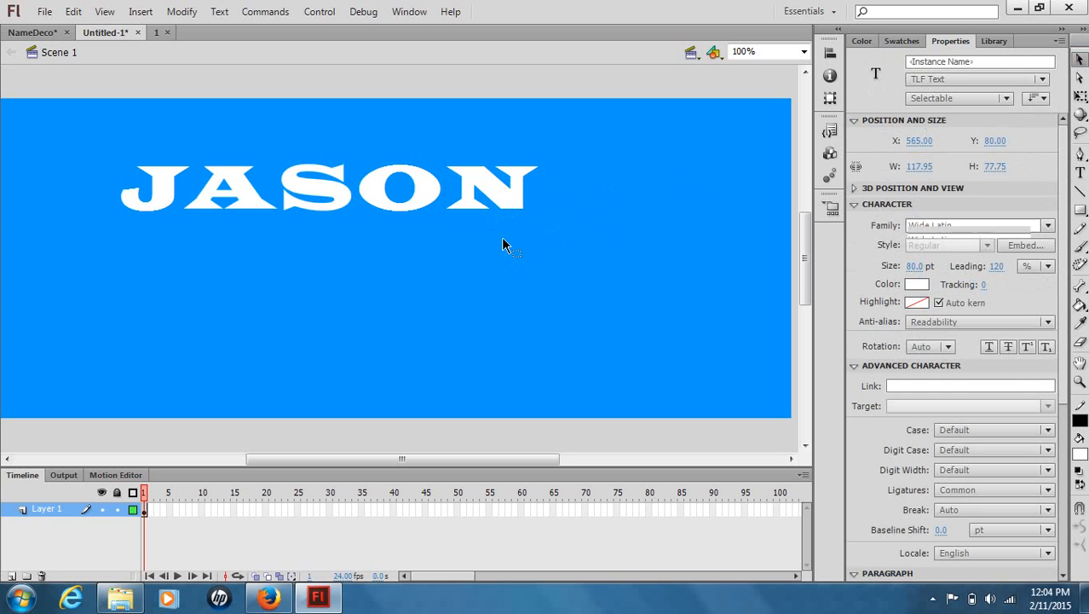
left_click(503, 238)
left_click(509, 199)
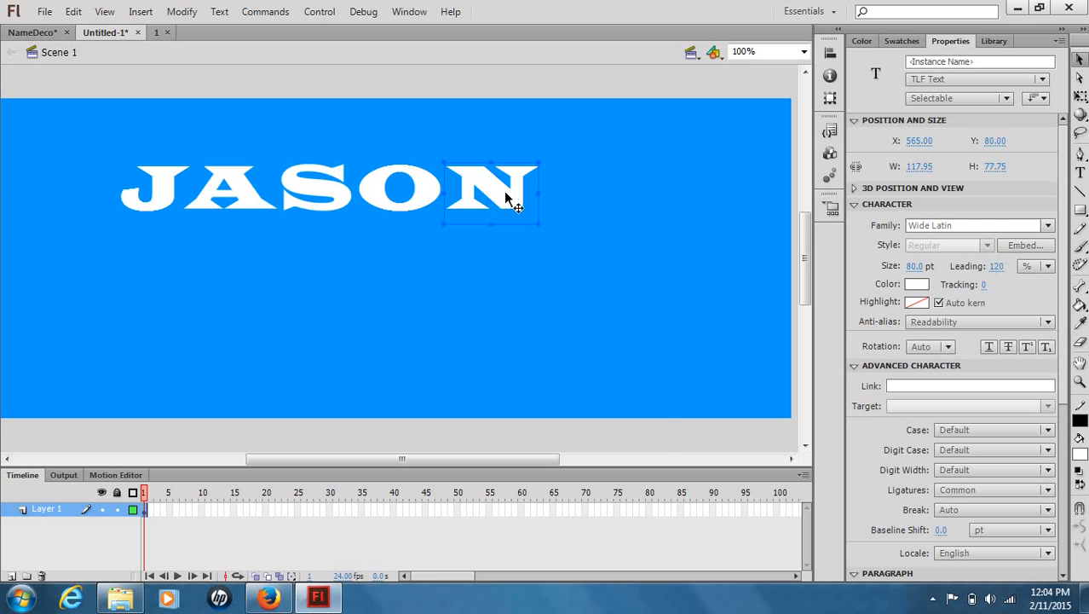
right_click(504, 196)
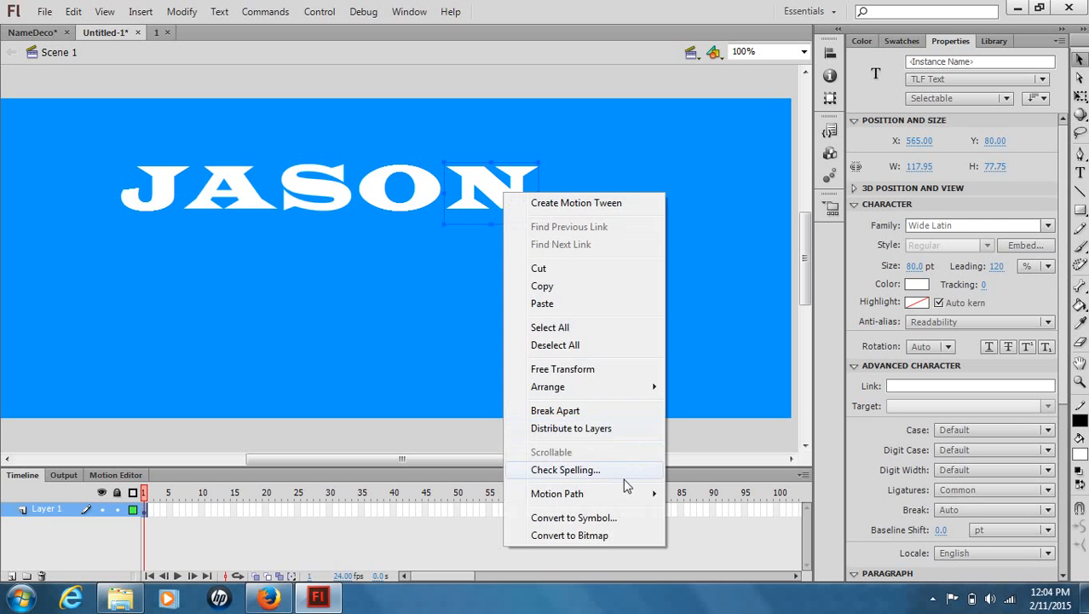
left_click(572, 413)
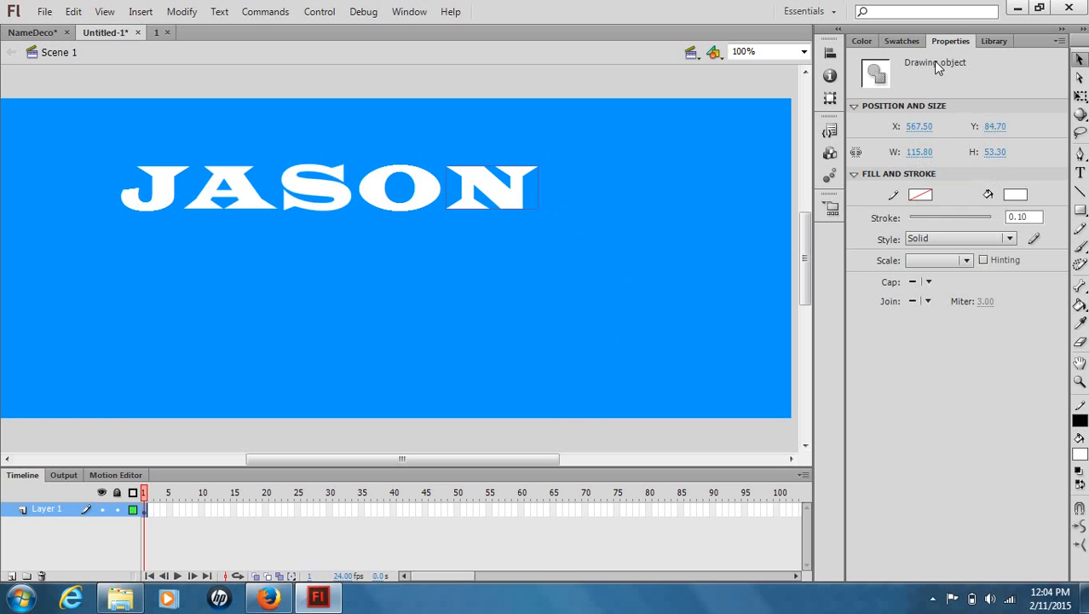
key("Delete")
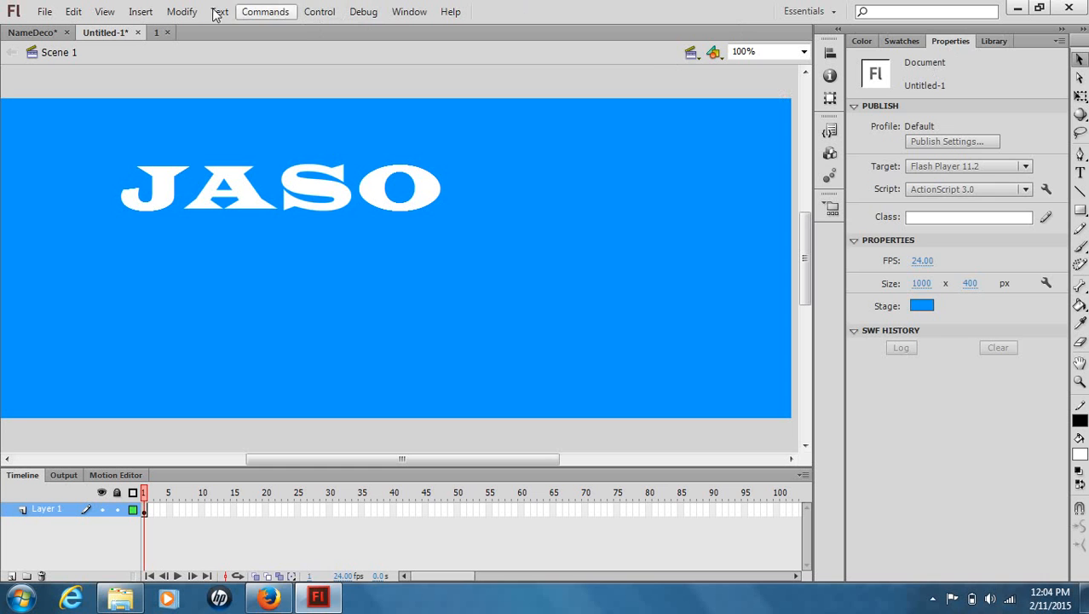
Create a new graphic symbol named N in the library root.
left_click(994, 41)
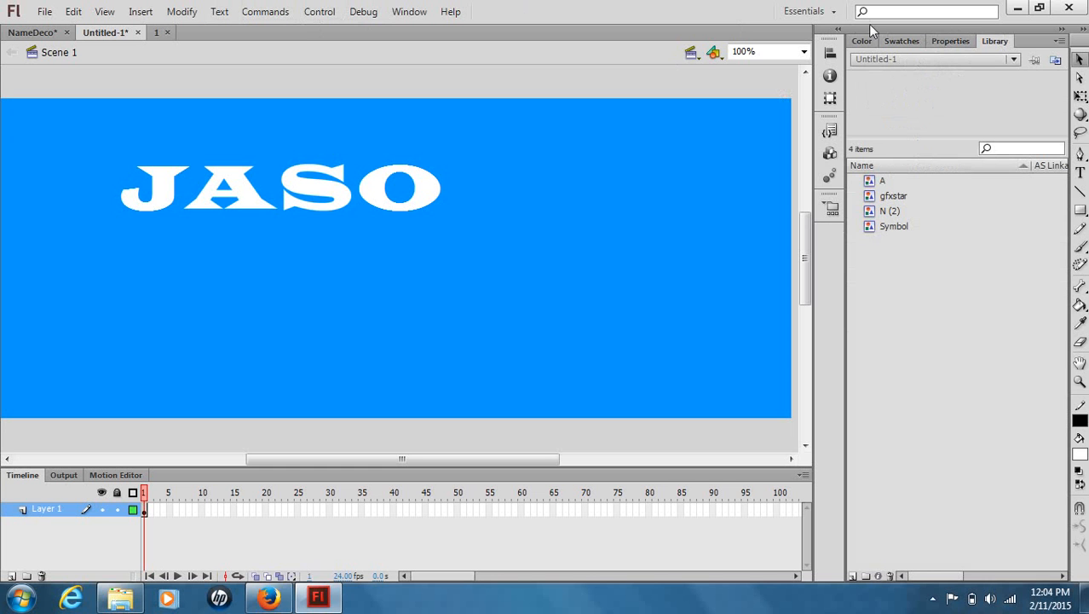
left_click(950, 41)
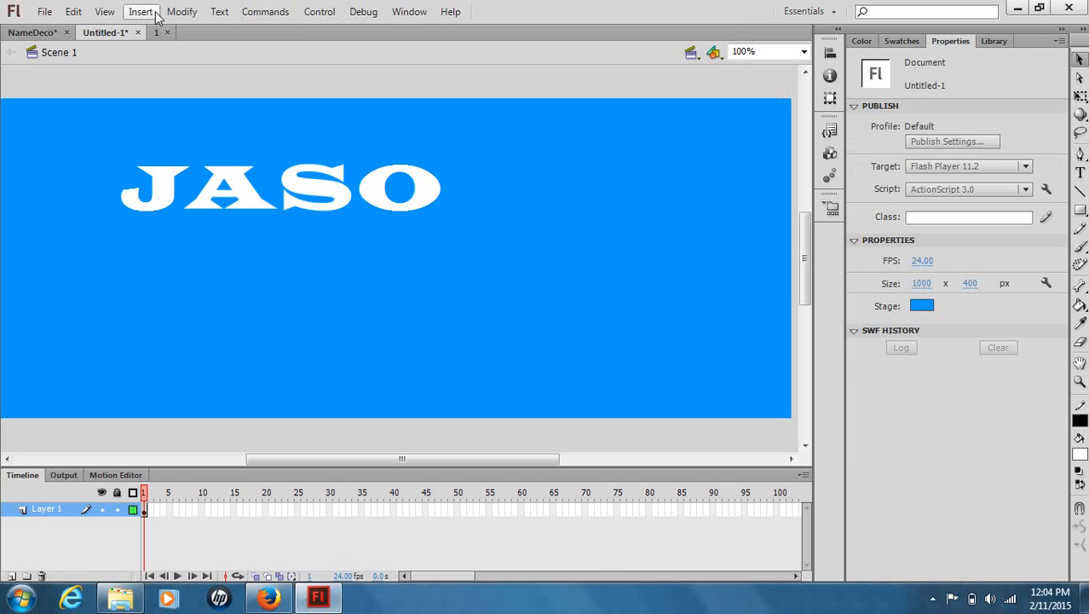
left_click(153, 15)
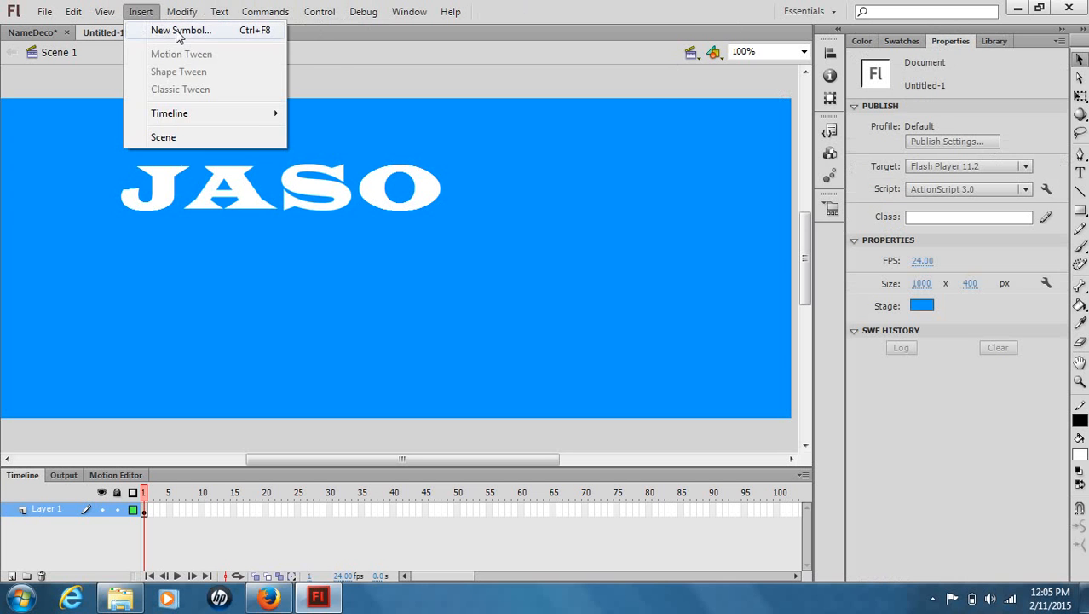
left_click(177, 32)
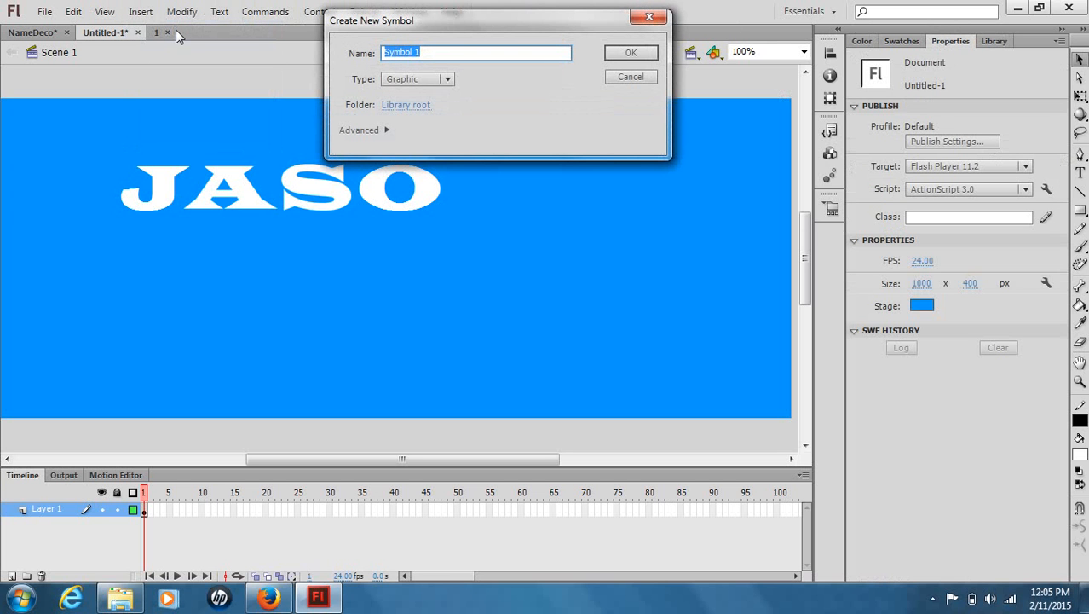
key("BackSpace")
type("N")
left_click(632, 55)
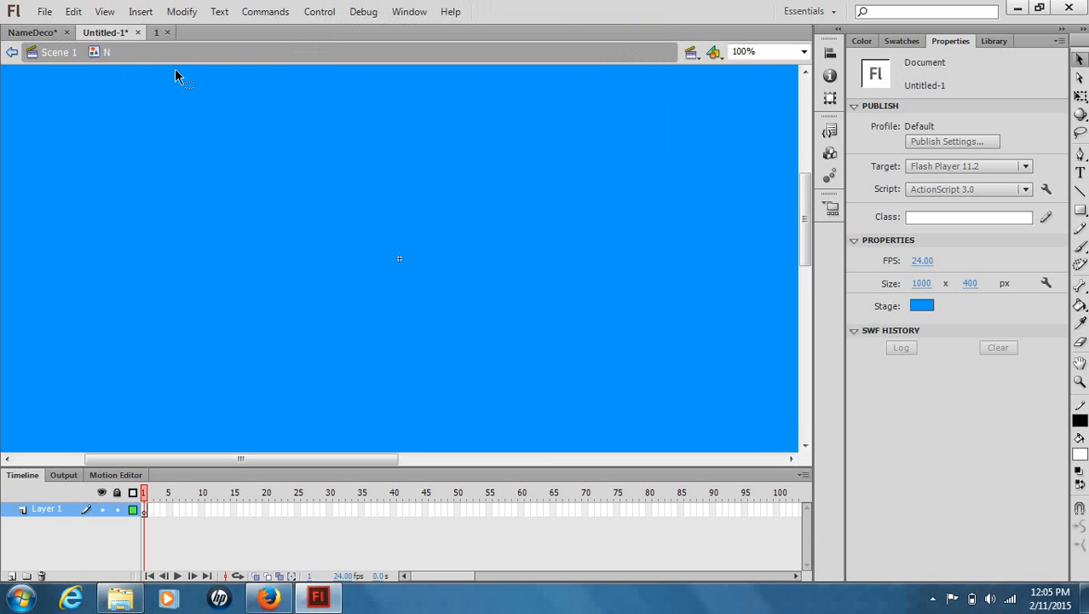
Paste the cut letter in the center of the N symbol and shift it slightly.
left_click(75, 13)
left_click(151, 110)
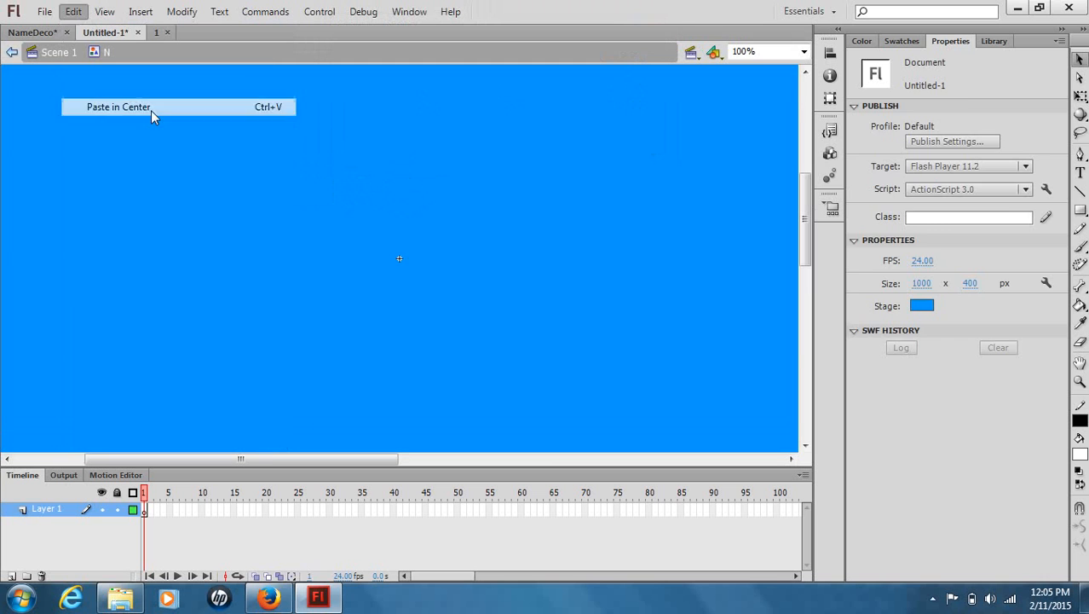
left_click_drag(413, 279, 432, 285)
left_click(438, 306)
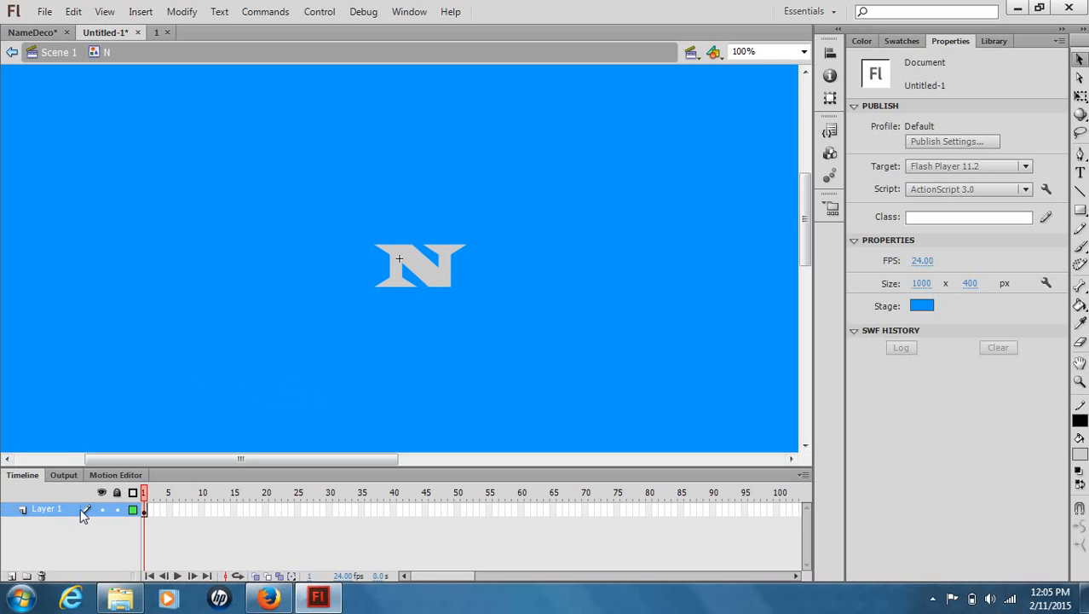
Add two new layers to the N symbol and move Layer 1 to the top of the stack.
left_click(12, 576)
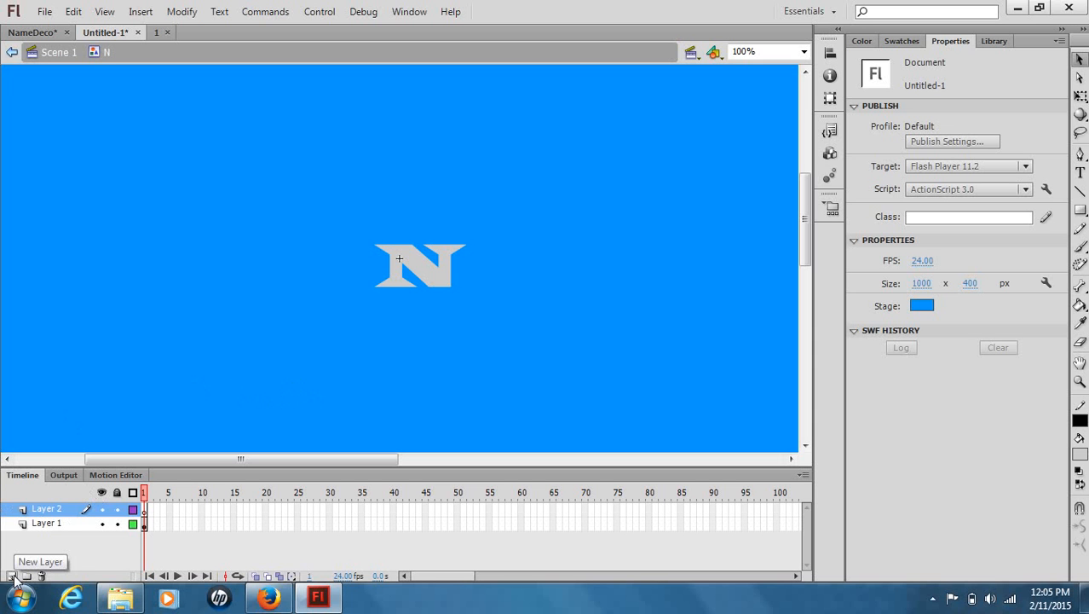
left_click(12, 576)
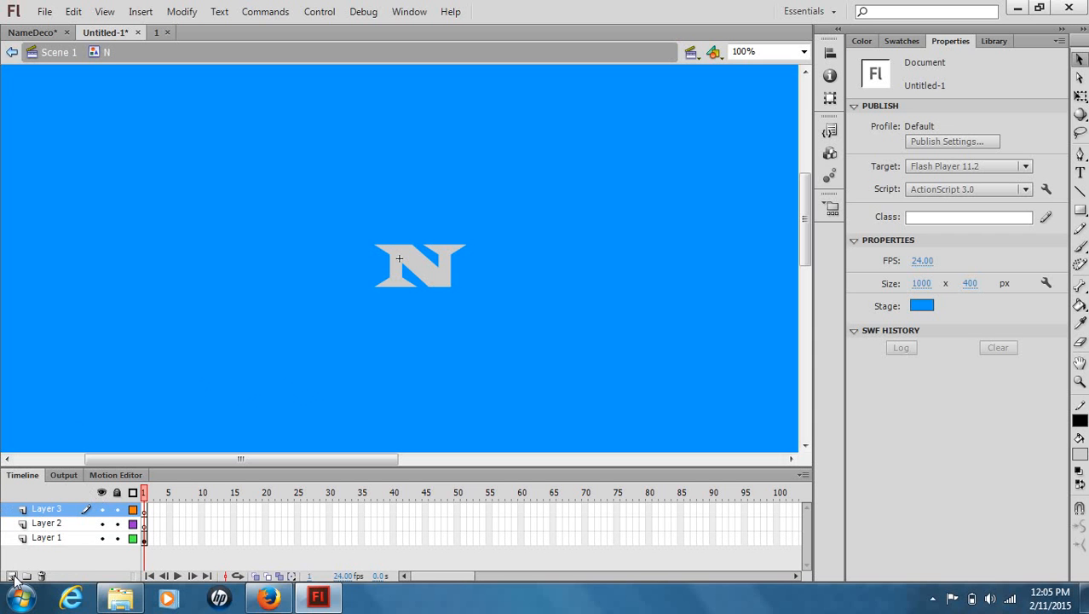
left_click(60, 541)
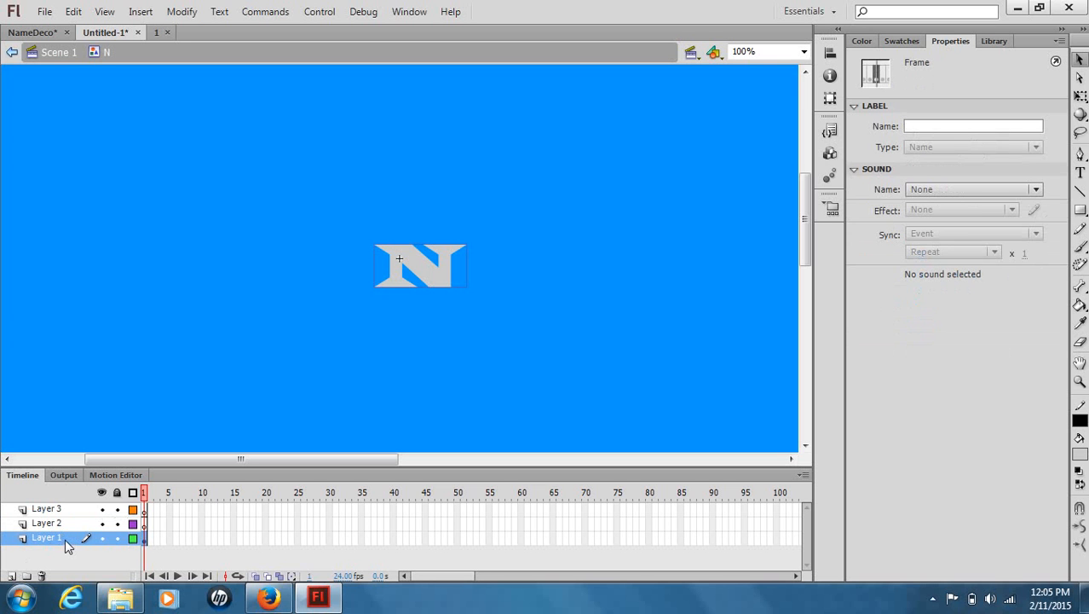
left_click_drag(67, 545, 74, 515)
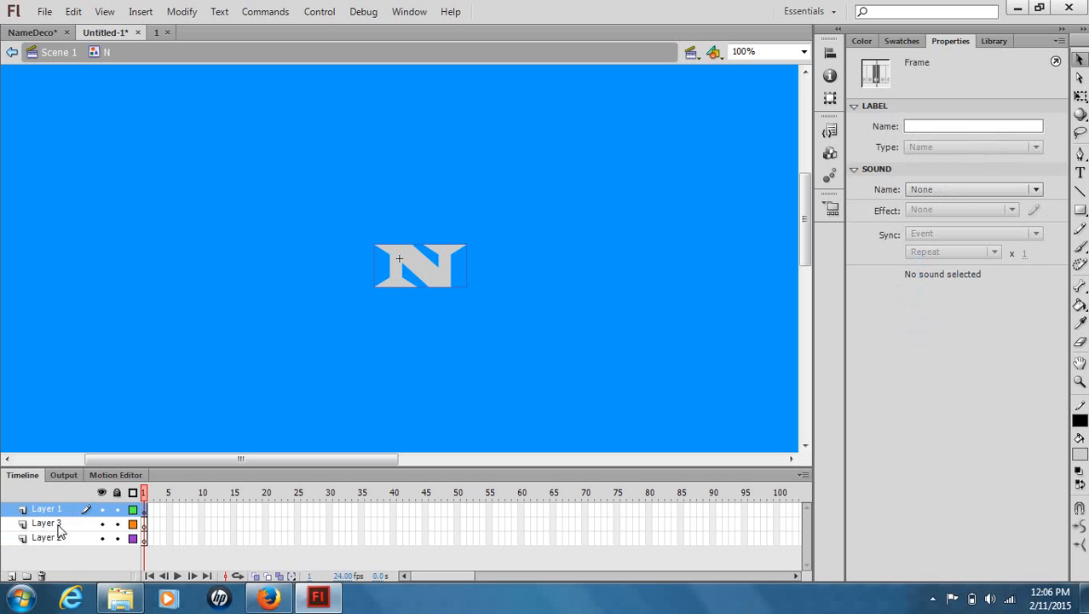
Rename the middle layer, Layer 3, as Spray.
left_click(60, 528)
double_click(59, 526)
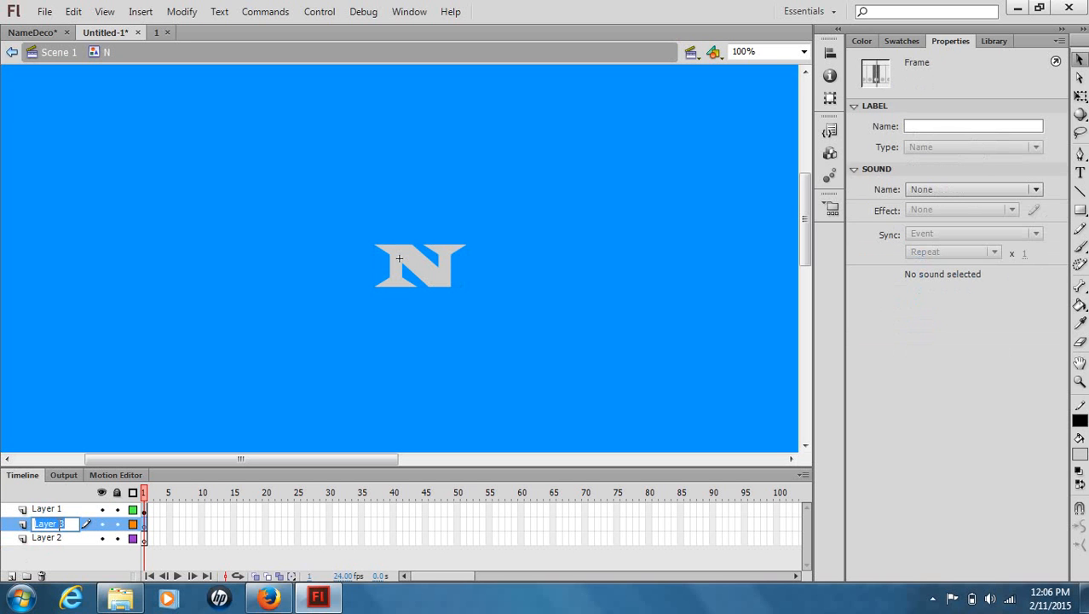
key("BackSpace")
type("Spray")
key("Return")
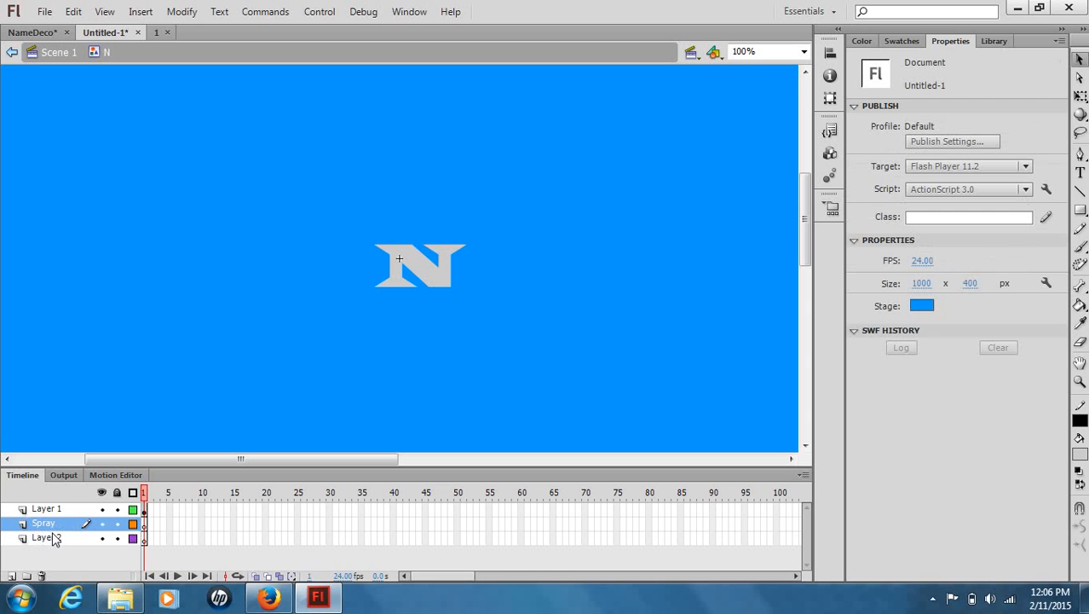
Rename the lowest layer, Layer 2, as 2 - Background.
double_click(55, 538)
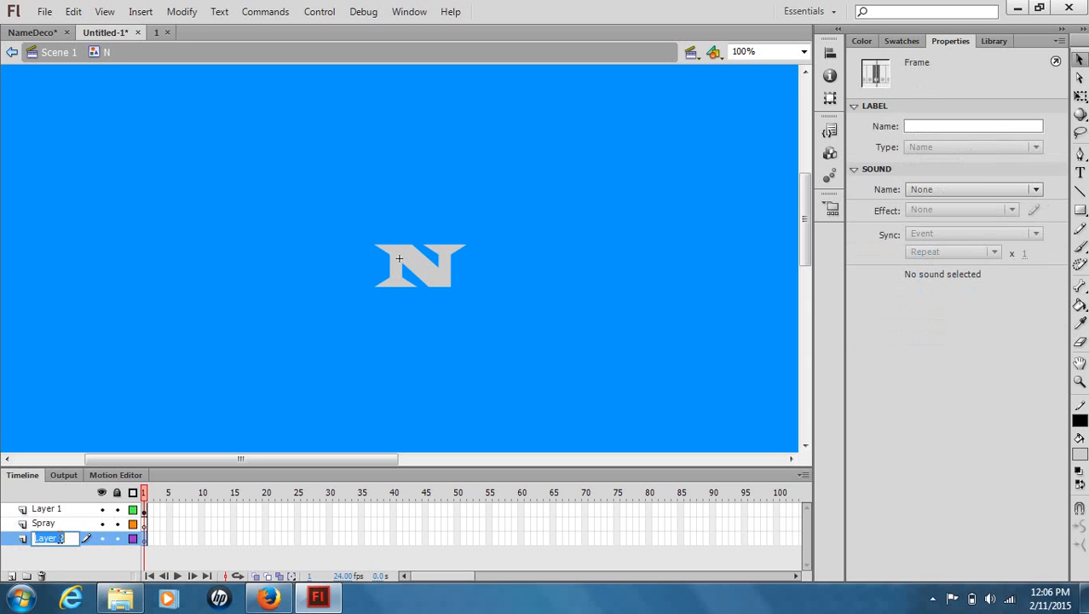
key("BackSpace")
type("2 -")
type(" Bac")
type("kground")
key("Return")
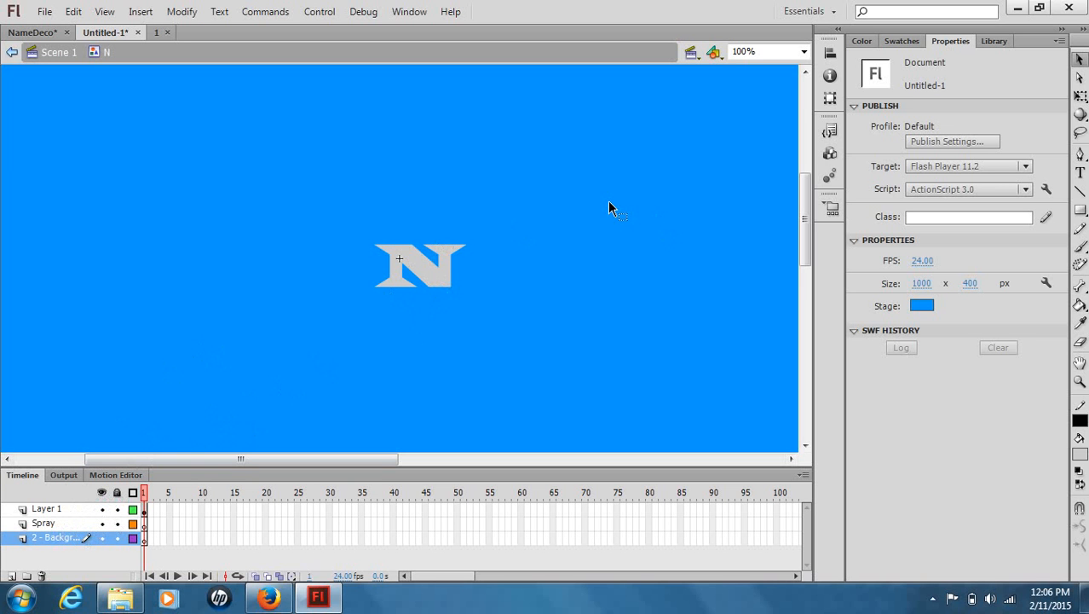
On the background layer, draw a dark green rectangle about 148 by 92 px behind the letter N.
left_click(1080, 211)
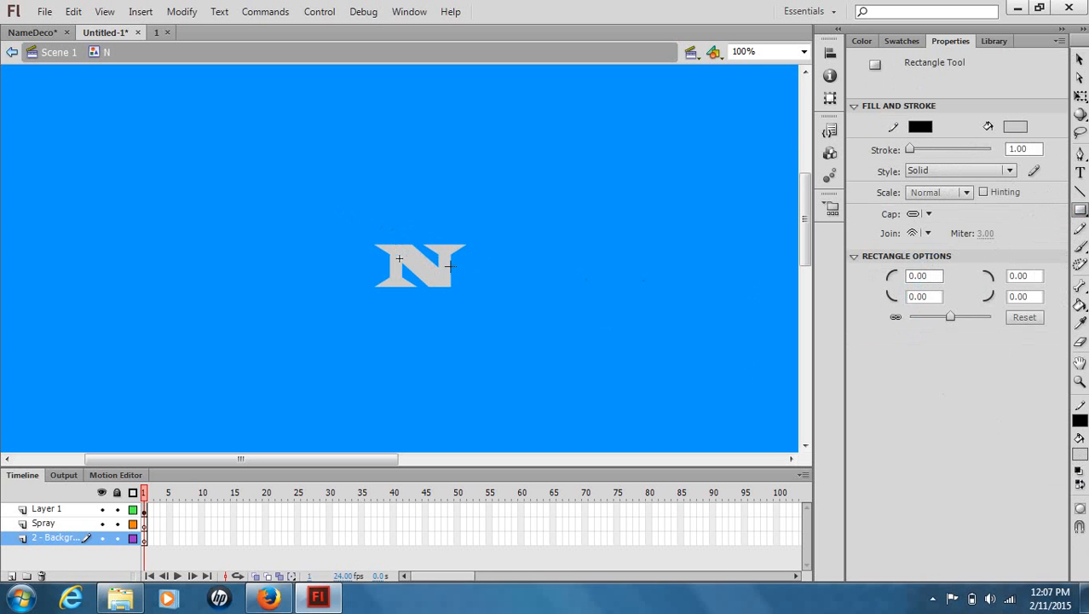
left_click(1079, 453)
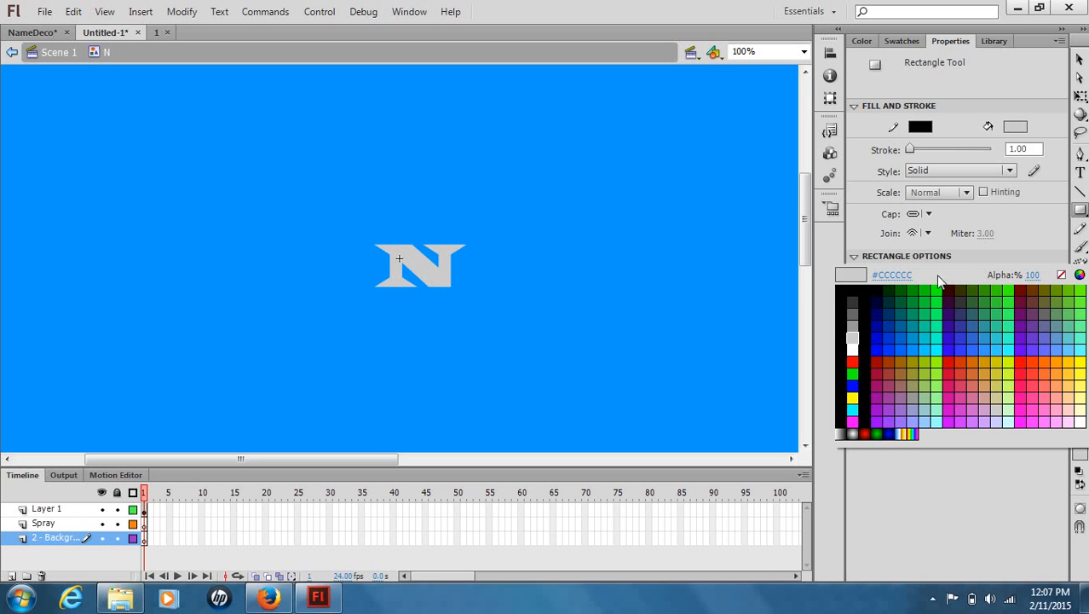
left_click(891, 290)
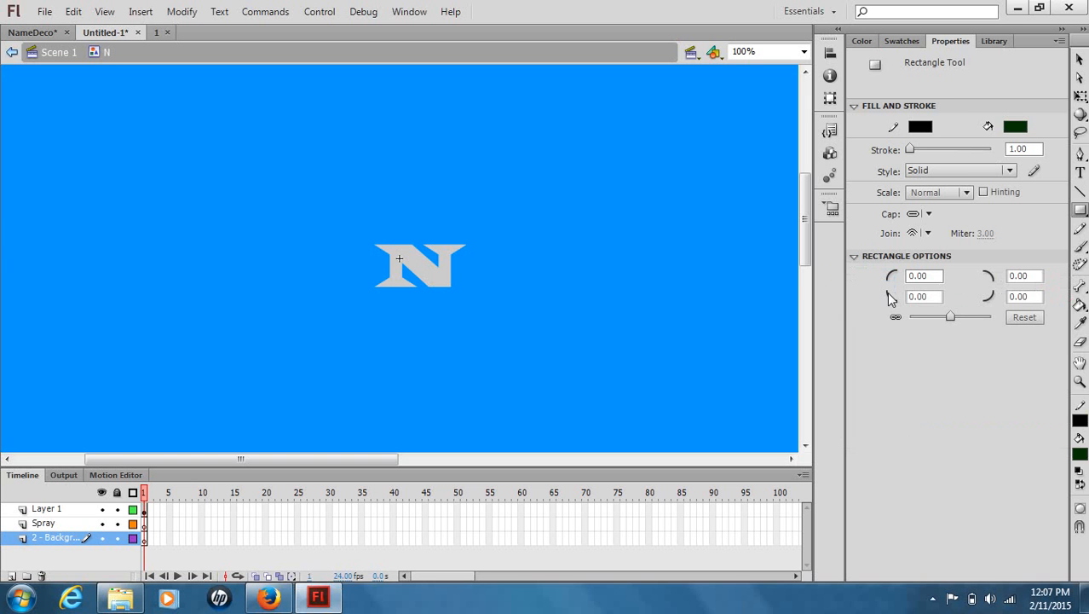
left_click_drag(355, 230, 474, 305)
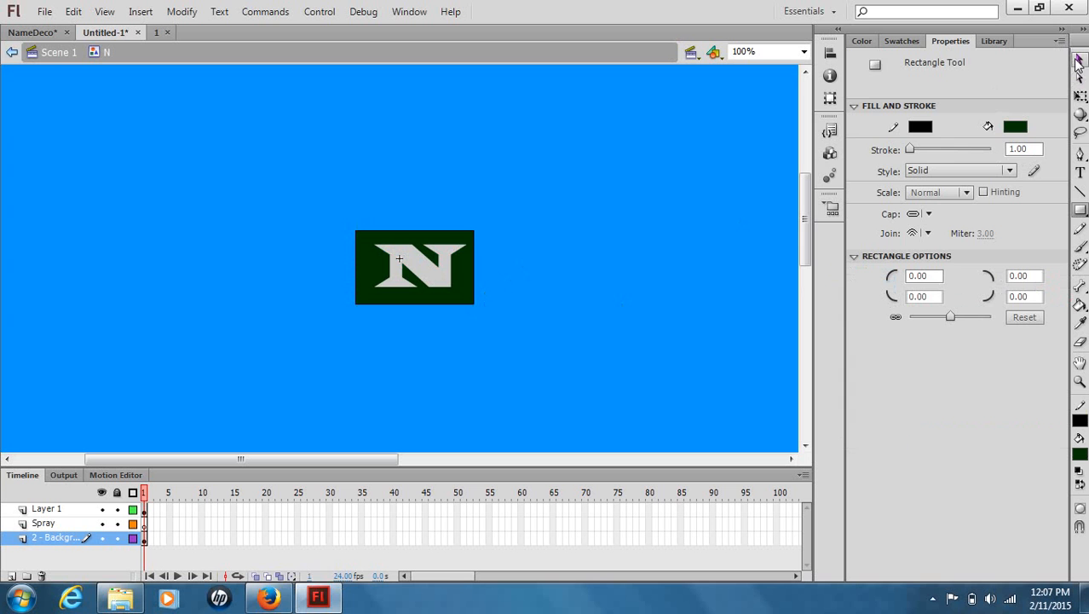
Move the dark green rectangle with its outline so it is centered behind the letter N.
left_click(1079, 60)
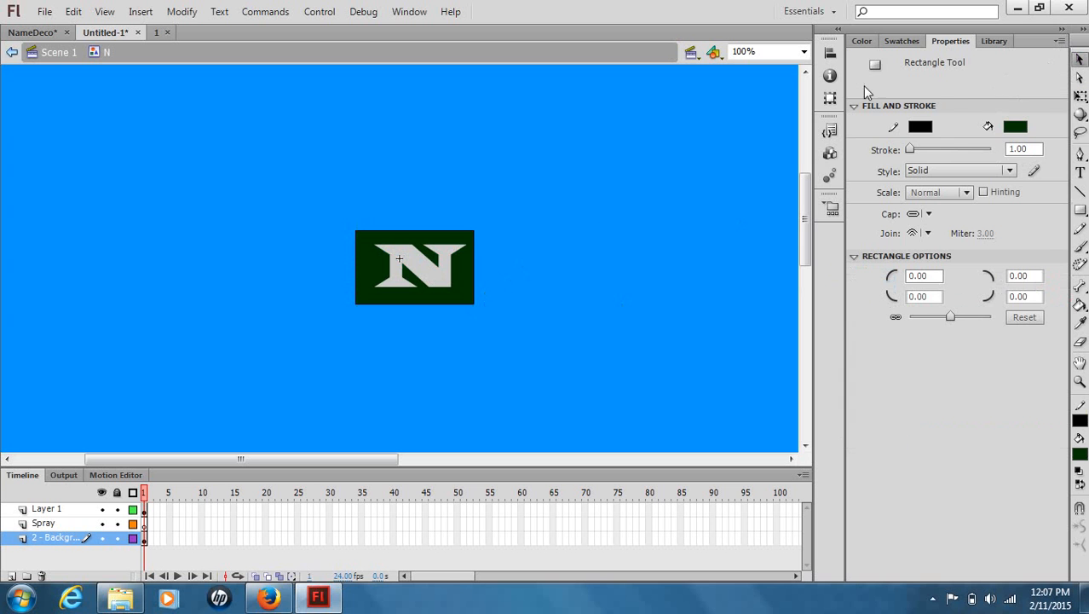
left_click(462, 300)
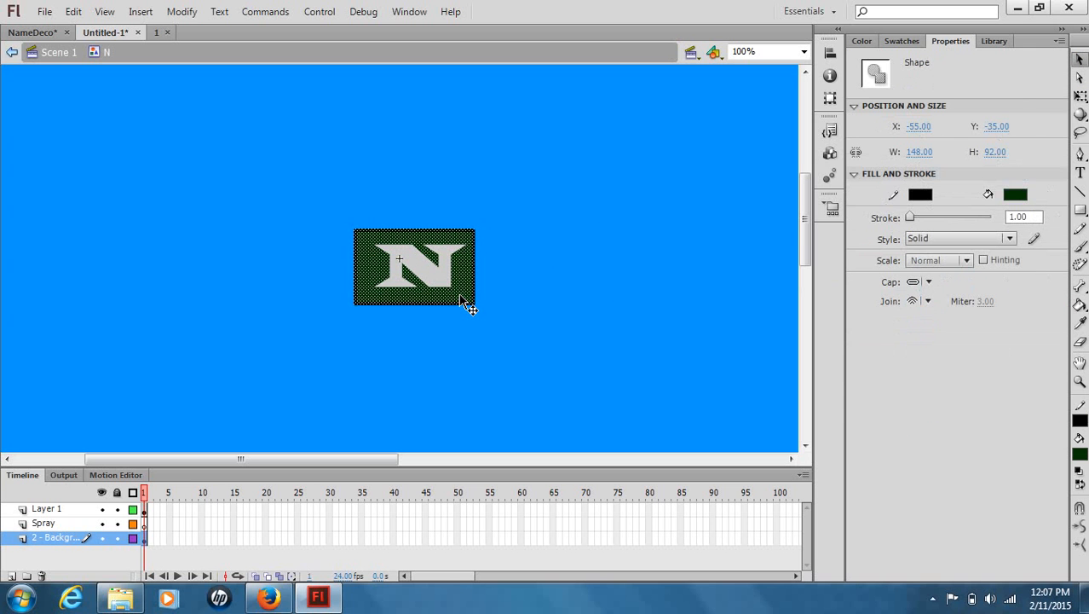
left_click_drag(461, 298, 470, 302)
left_click(450, 337)
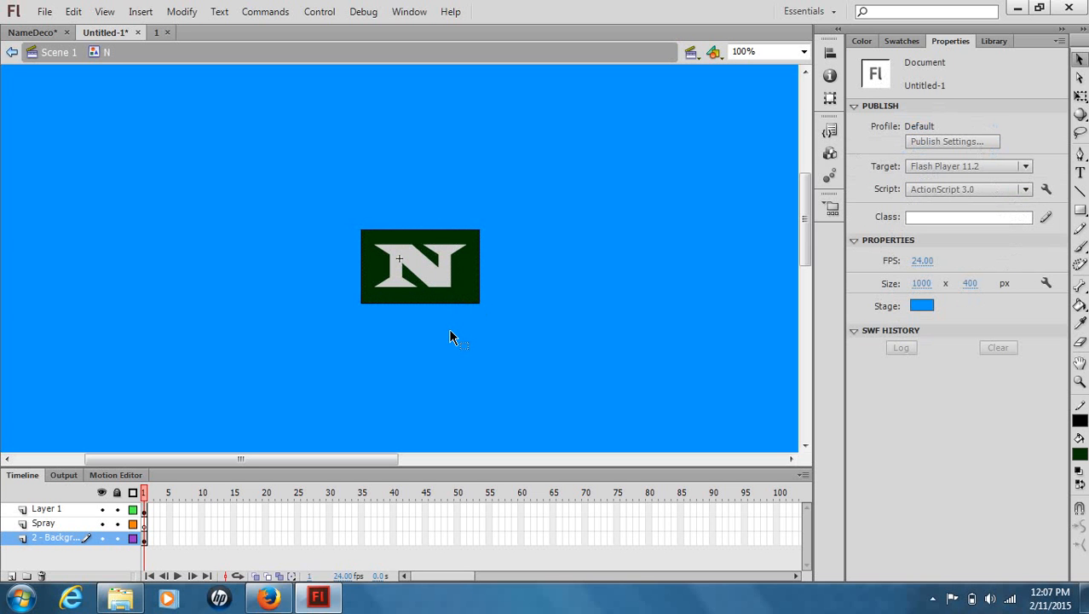
Return to Scene 1 and paint a dark green X beside the remaining letters with the Brush tool.
left_click(47, 523)
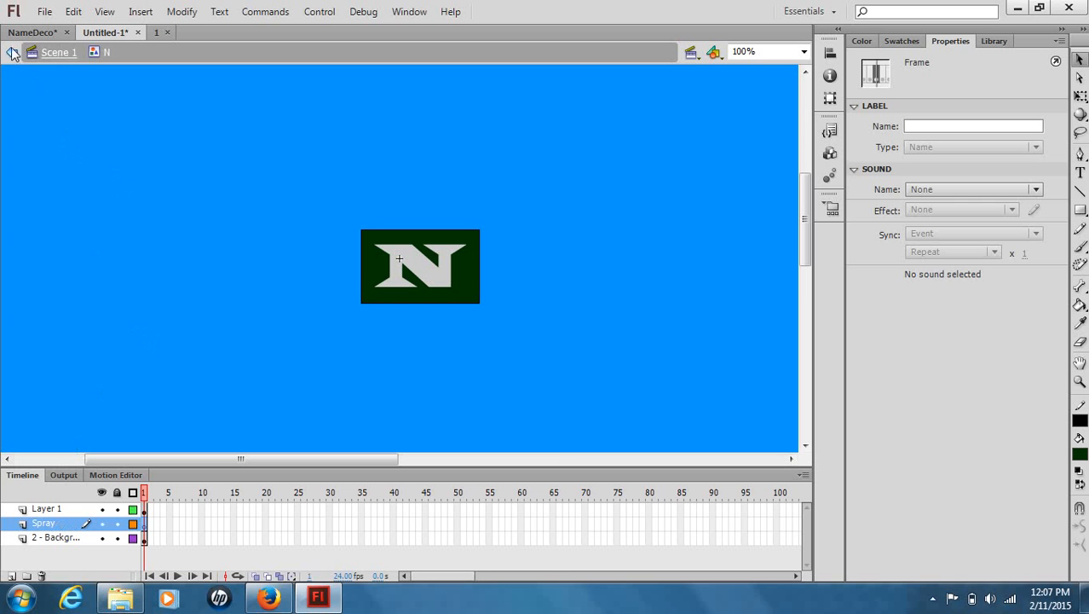
left_click(59, 56)
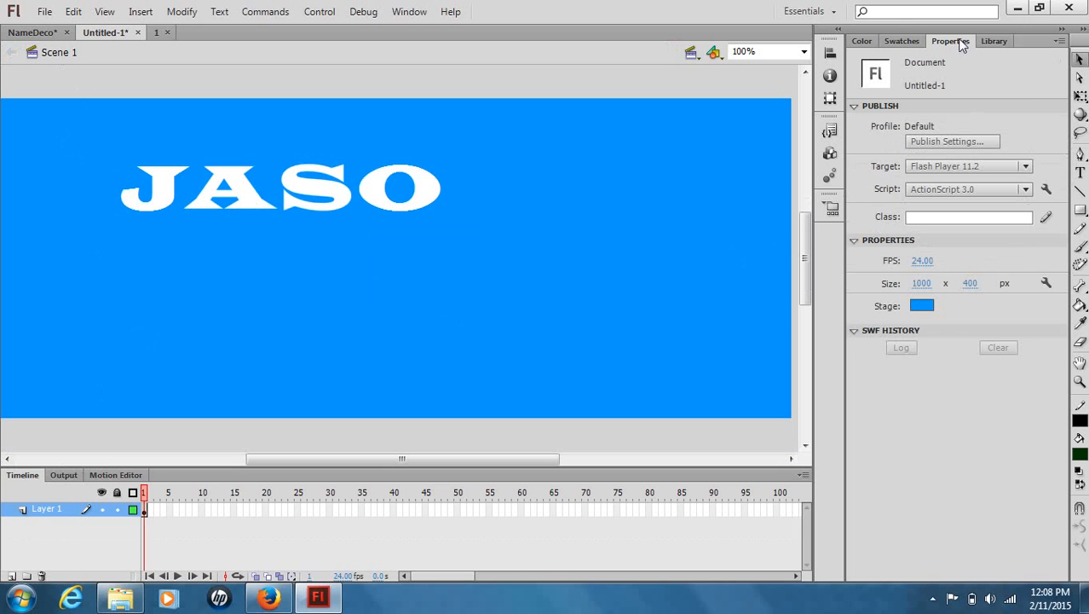
key("t")
left_click(1080, 247)
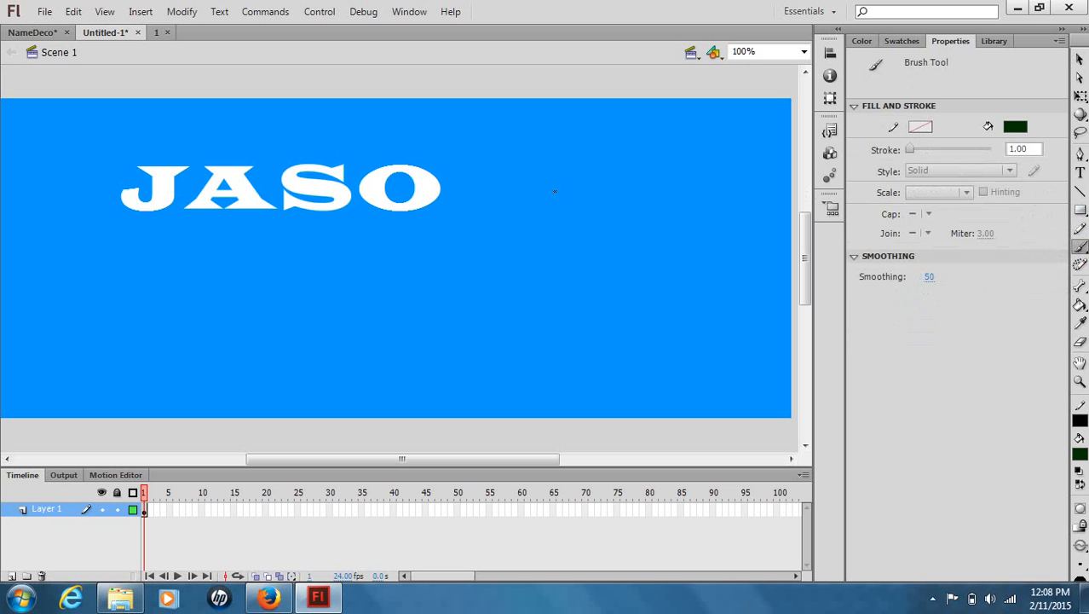
mouse_move(525, 219)
left_mouse_down()
mouse_move(550, 251)
mouse_move(544, 230)
mouse_move(523, 260)
left_mouse_up()
left_click_drag(531, 208, 546, 265)
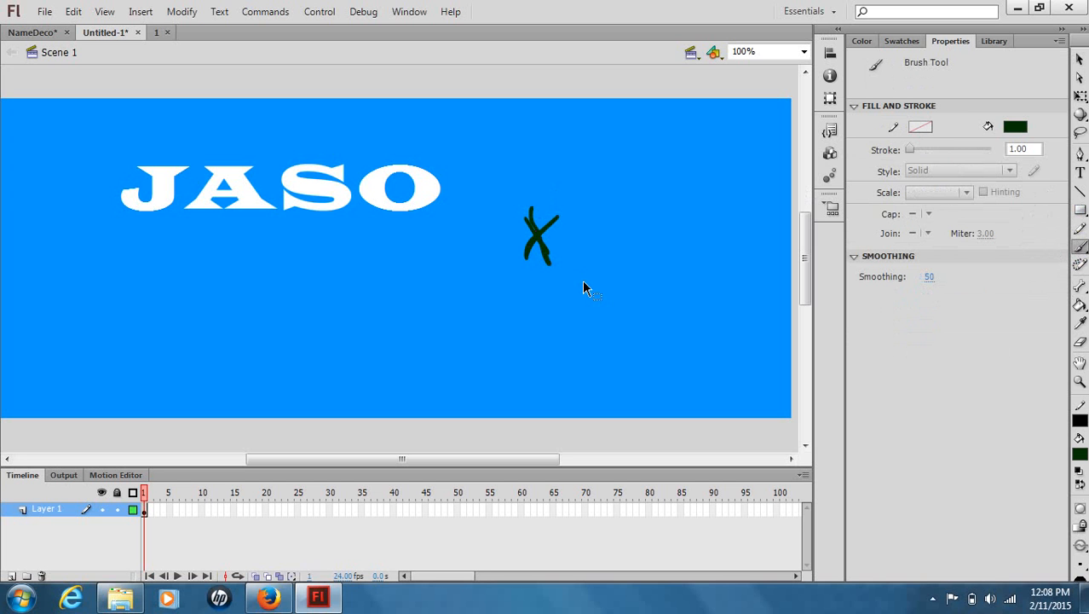
Rework the dark green X into a brushed star about 78 by 57 px, undoing the unwanted strokes.
key("ctrl+z")
key("ctrl+z")
mouse_move(512, 240)
left_mouse_down()
mouse_move(572, 231)
mouse_move(537, 213)
mouse_move(538, 266)
left_mouse_up()
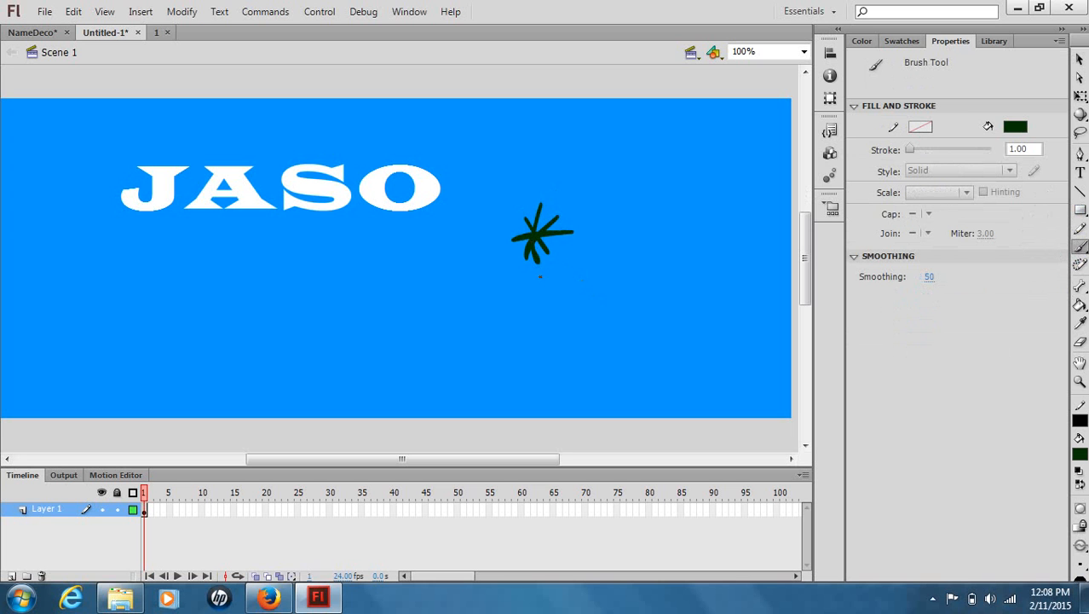
key("ctrl+z")
Convert the painted star into a graphic symbol named gfxstar1.
left_click(1079, 60)
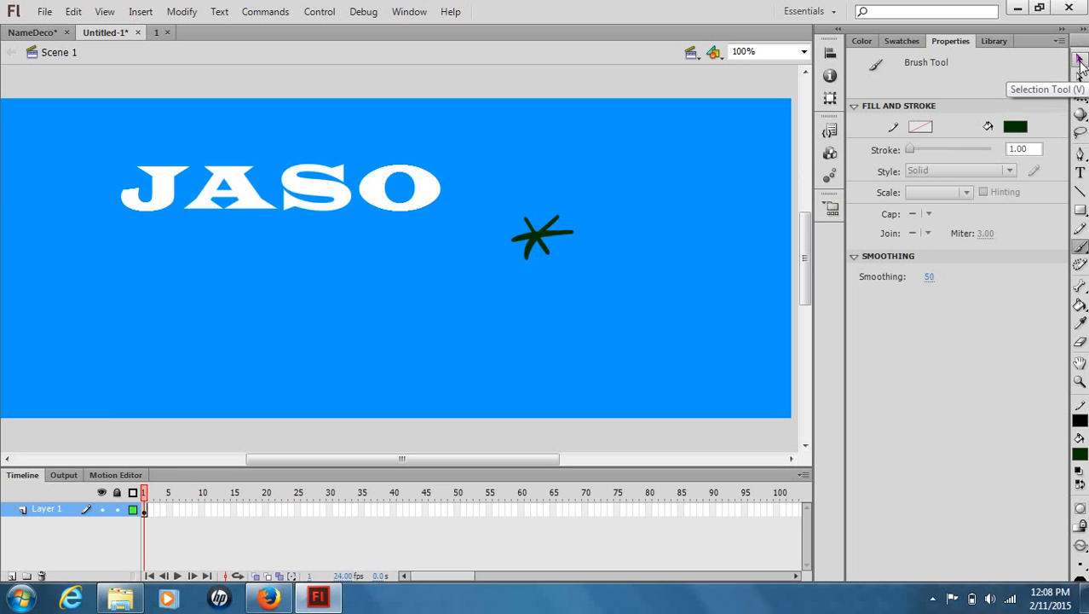
left_click_drag(588, 262, 512, 214)
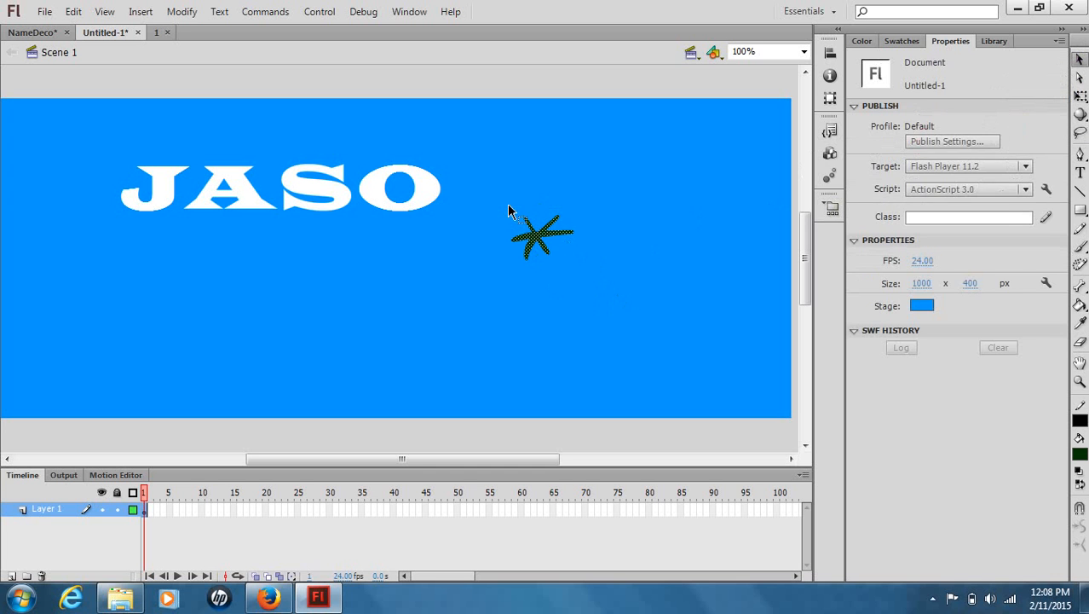
right_click(542, 247)
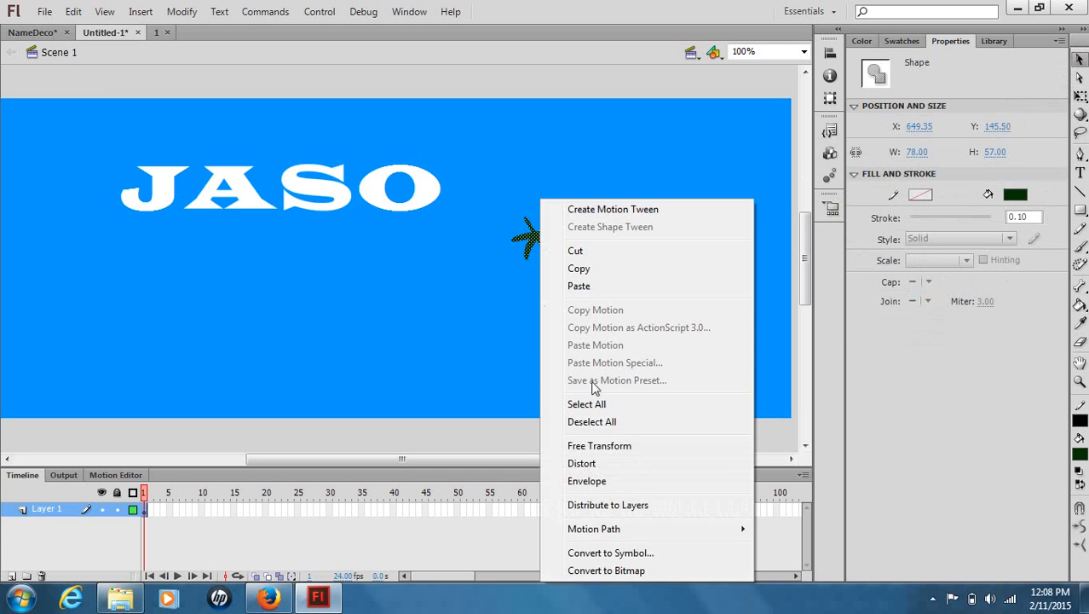
left_click(621, 554)
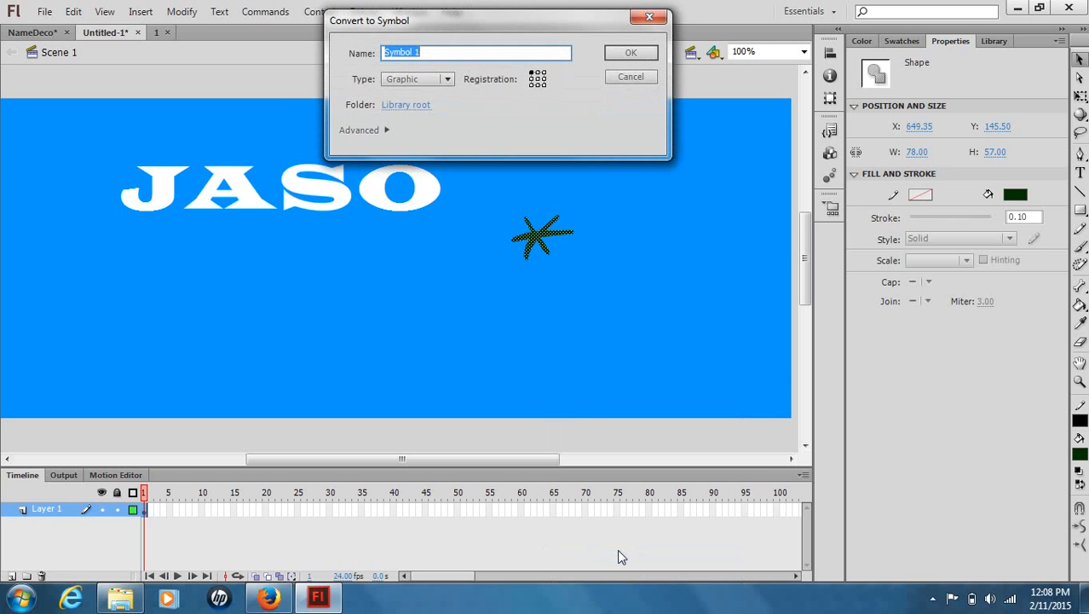
key("BackSpace")
type("gfxstar1")
left_click(637, 55)
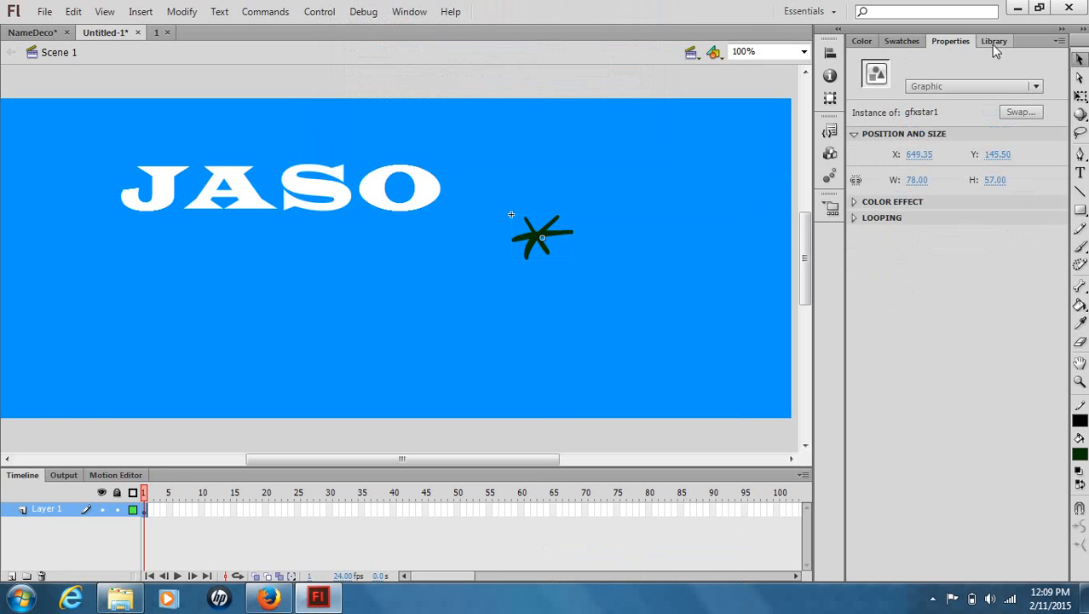
Check gfxstar1 in the library and delete its instance from the stage.
left_click(994, 43)
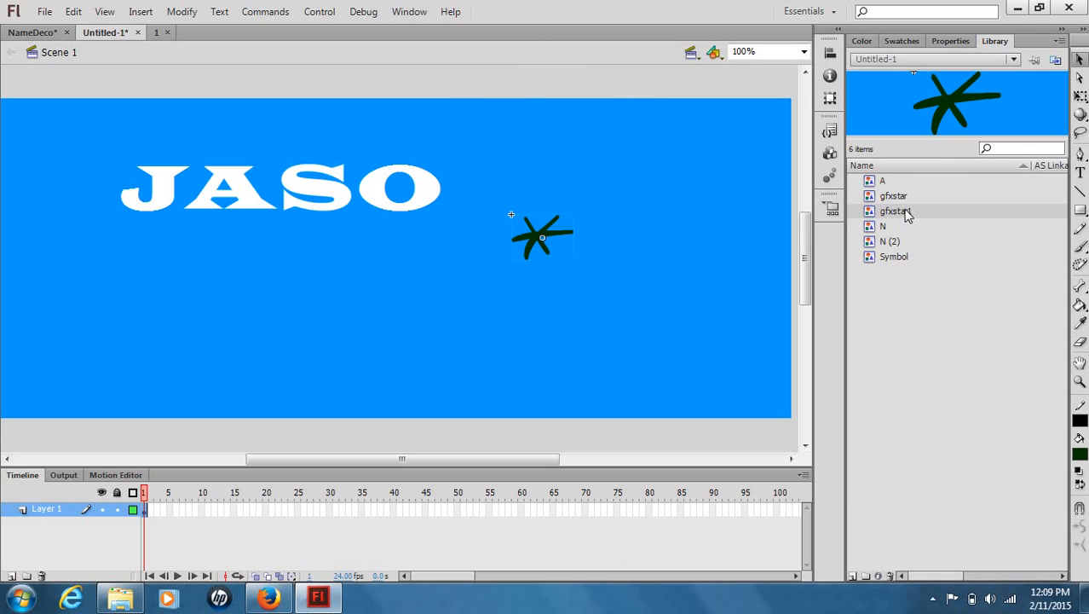
left_click(952, 43)
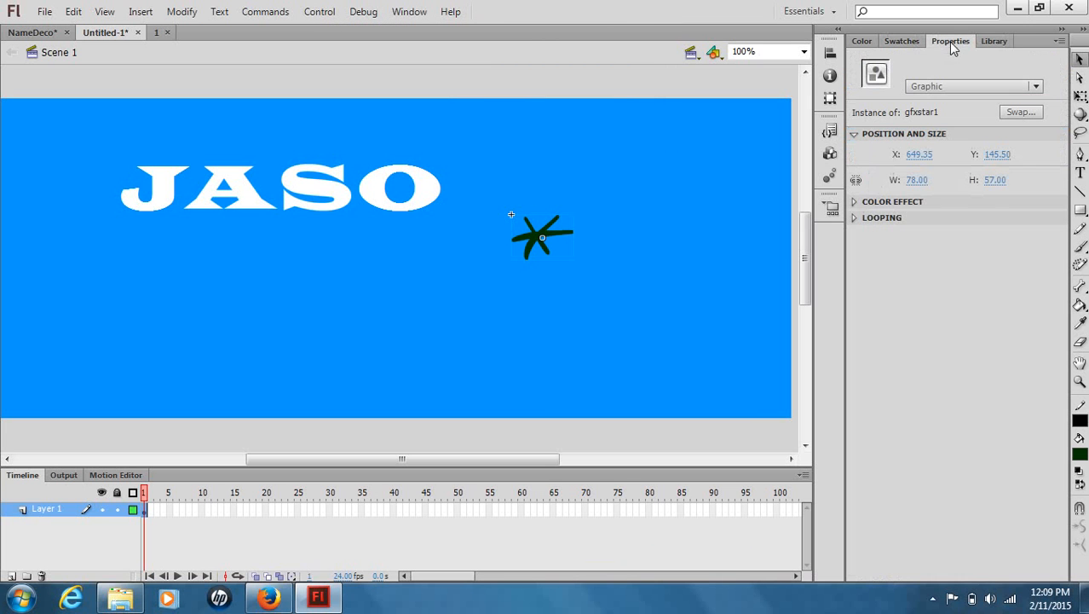
key("Delete")
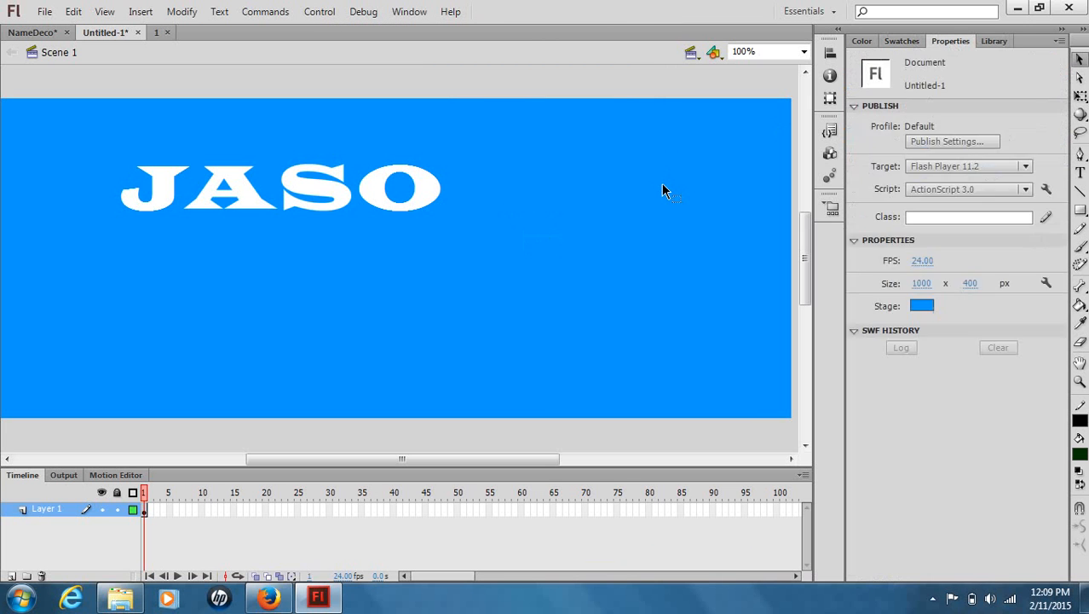
Open the N symbol from the library for editing.
left_click(991, 42)
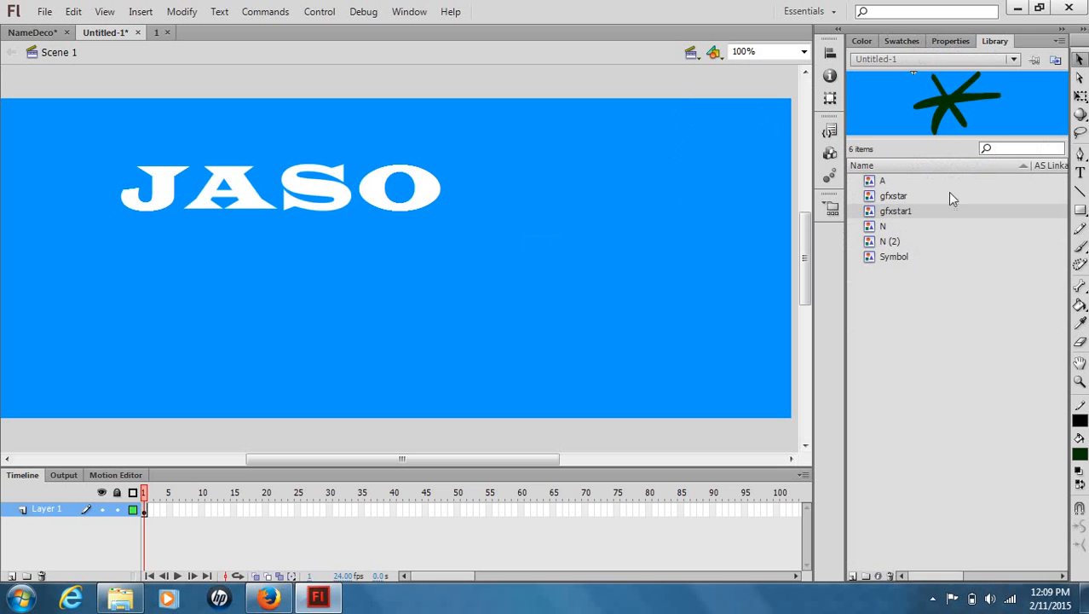
left_click(903, 227)
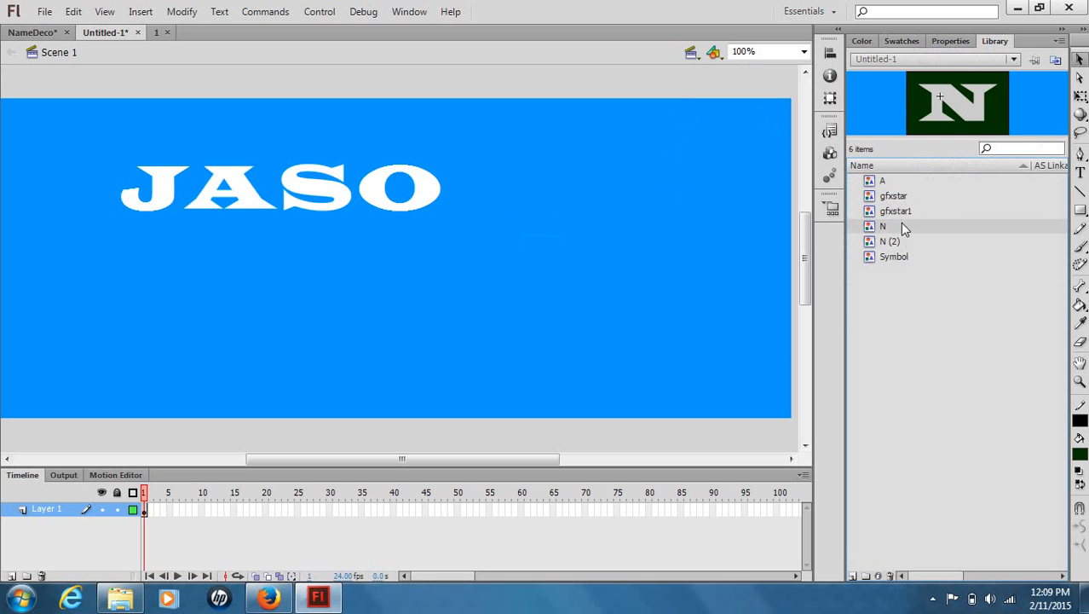
double_click(903, 227)
left_click(938, 271)
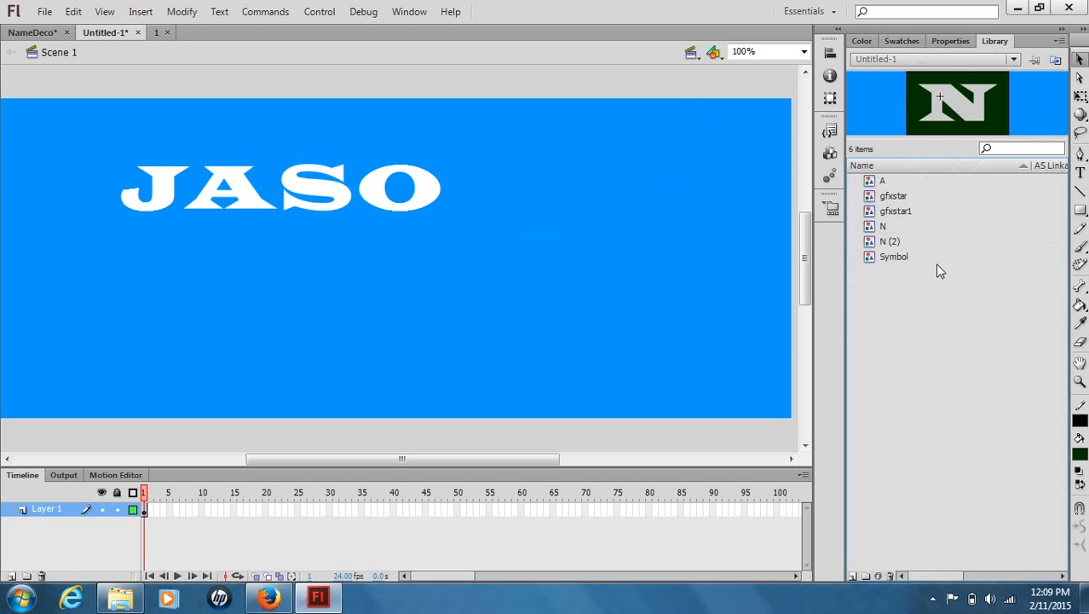
left_click(913, 226)
left_click(913, 226)
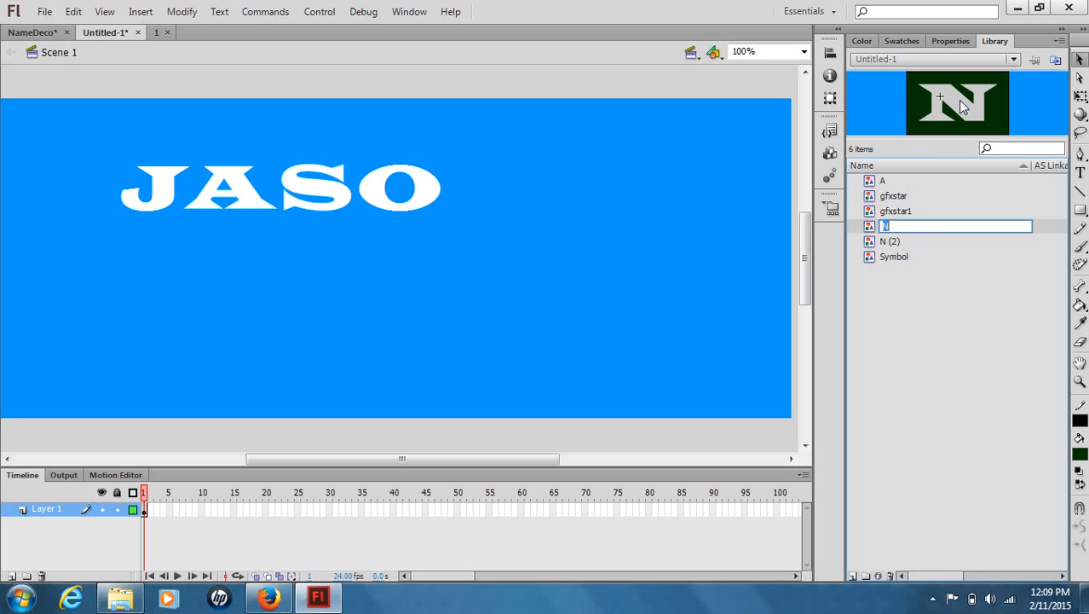
key("Return")
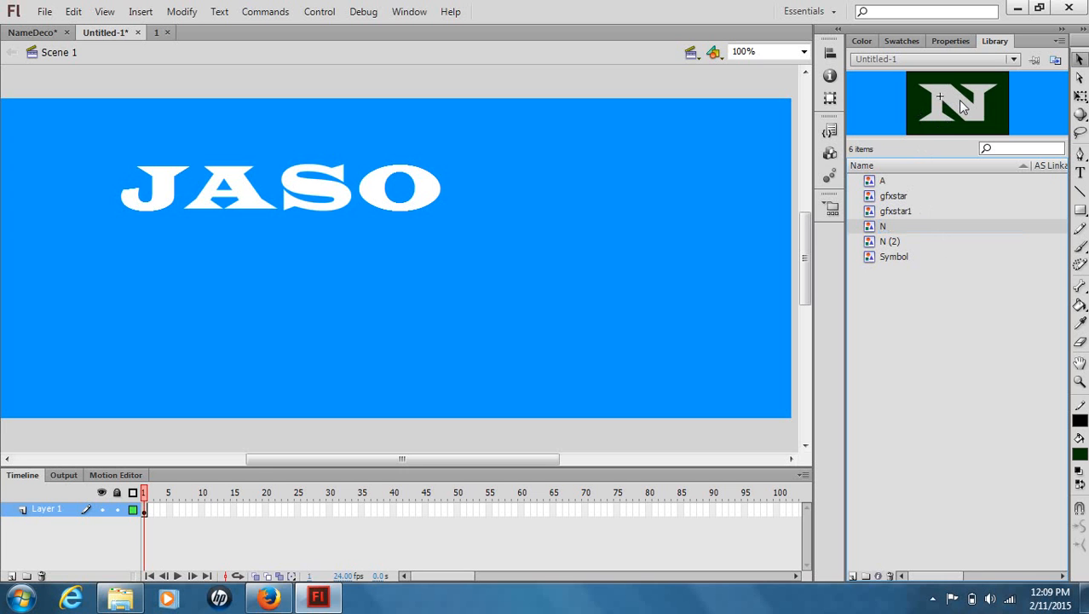
double_click(964, 106)
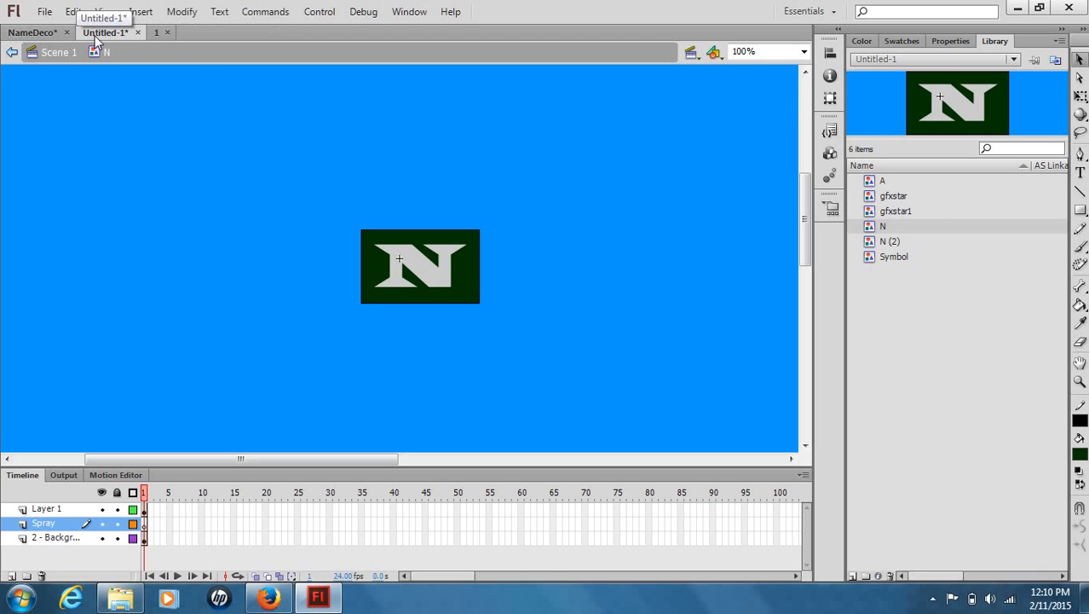
Look over the artwork and library symbols of document 1 and return to Untitled-1.
left_click(154, 32)
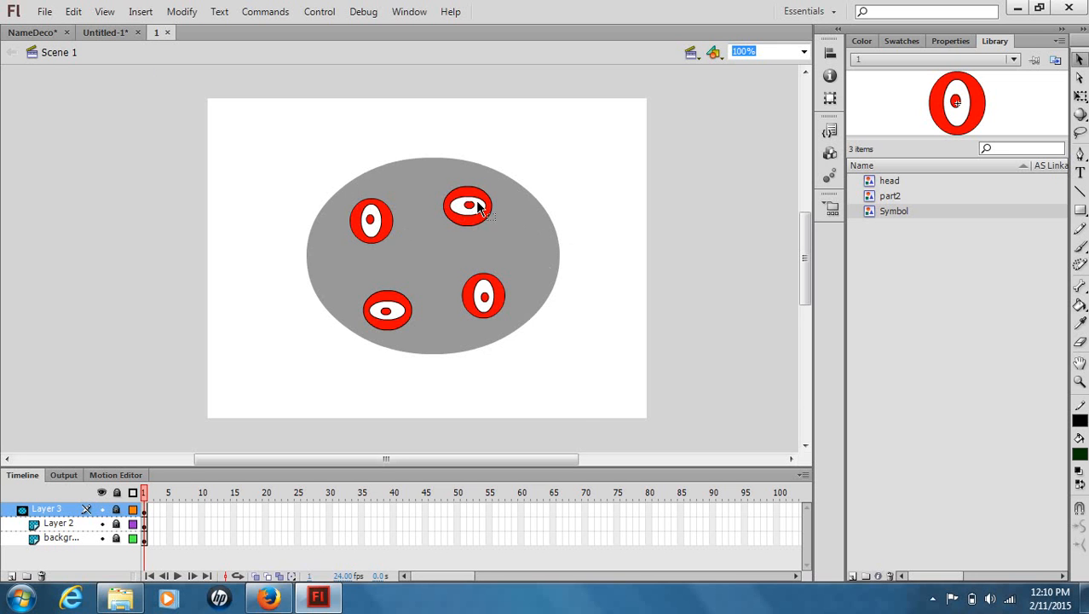
scroll(482, 209, "up", 2)
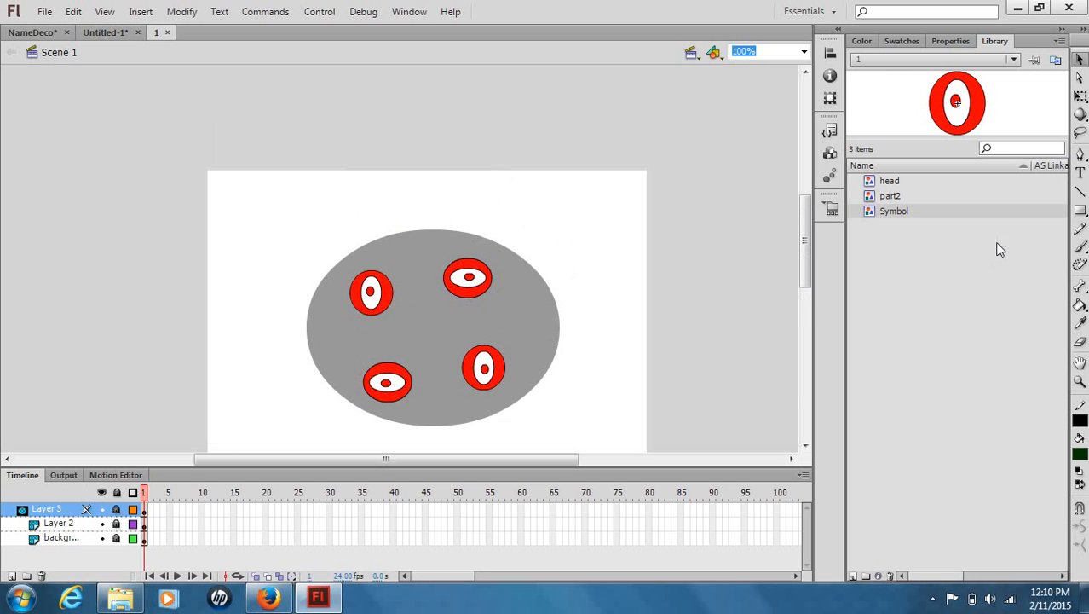
left_click(108, 34)
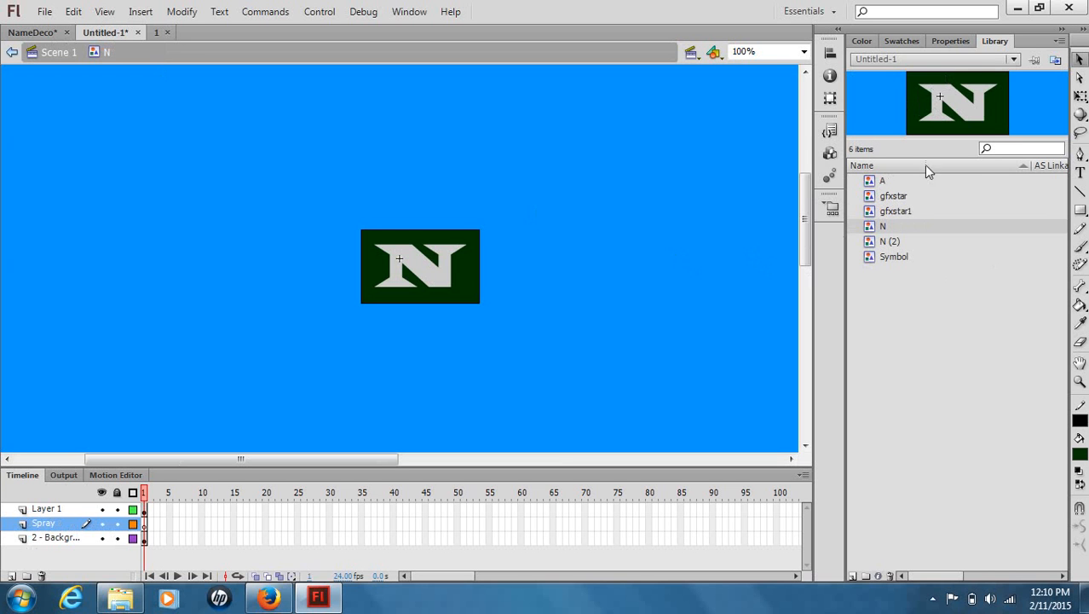
Place Symbol from document 1's library on the stage of Scene 1 and delete the instance again.
left_click(880, 60)
left_click(883, 115)
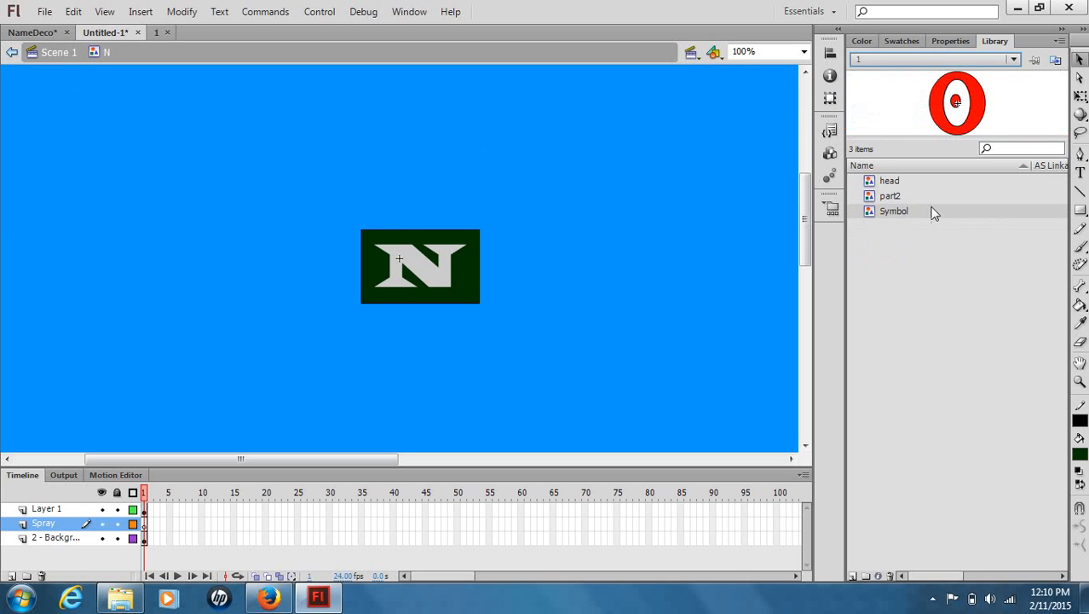
left_click(11, 55)
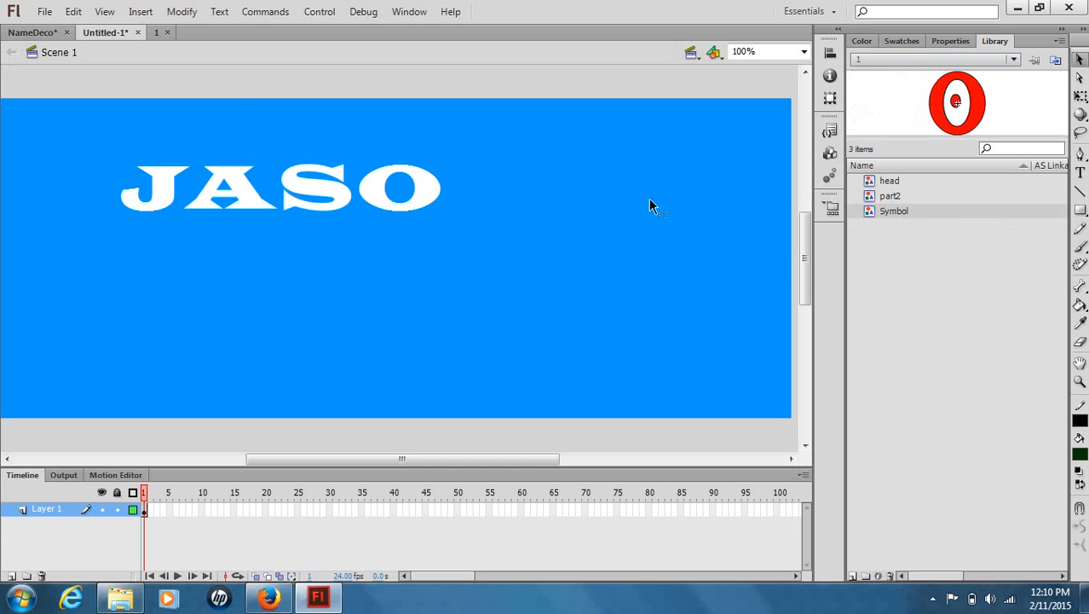
left_click_drag(912, 213, 699, 250)
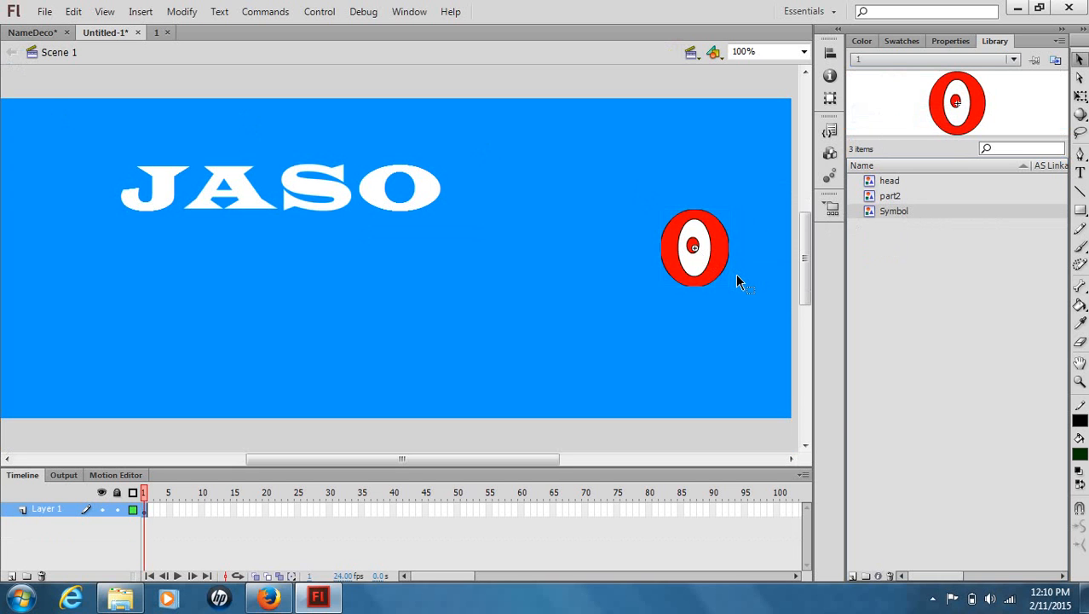
key("Delete")
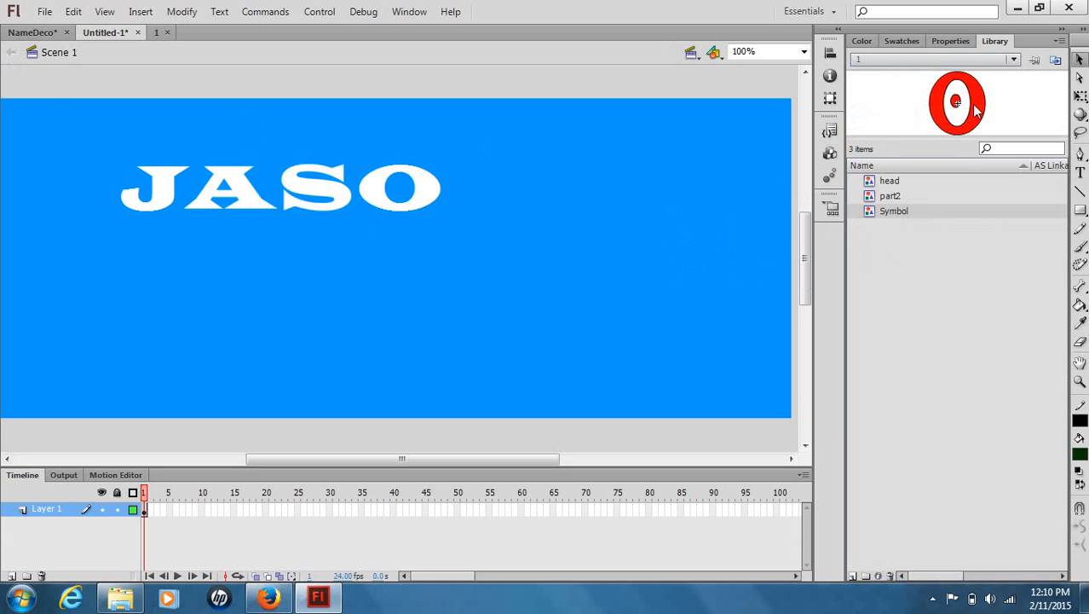
Show the Untitled-1 library again and reopen its N symbol for editing.
left_click(925, 62)
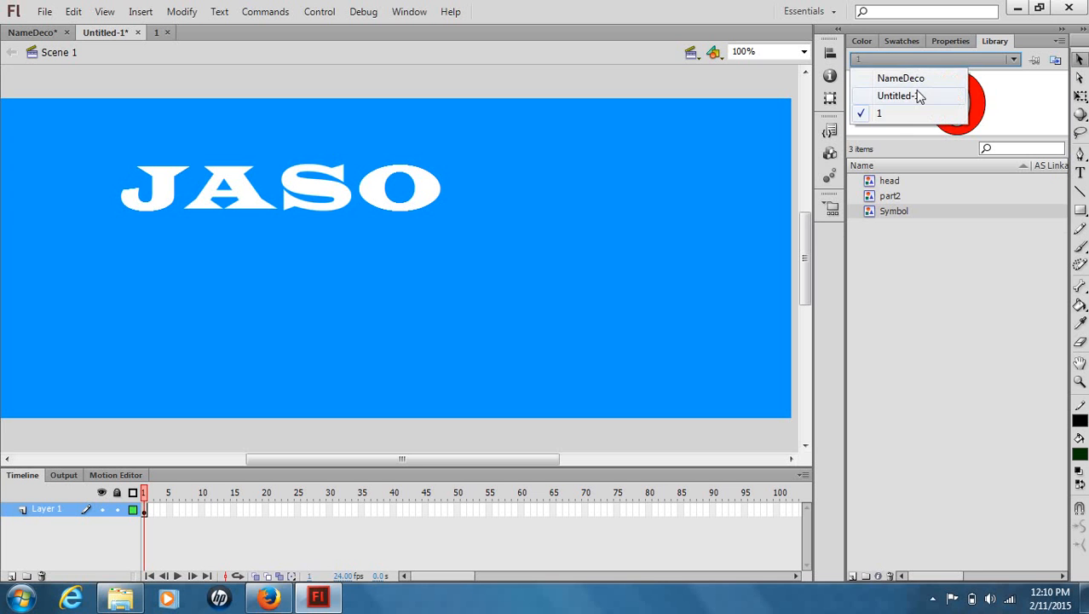
left_click(917, 93)
left_click(912, 258)
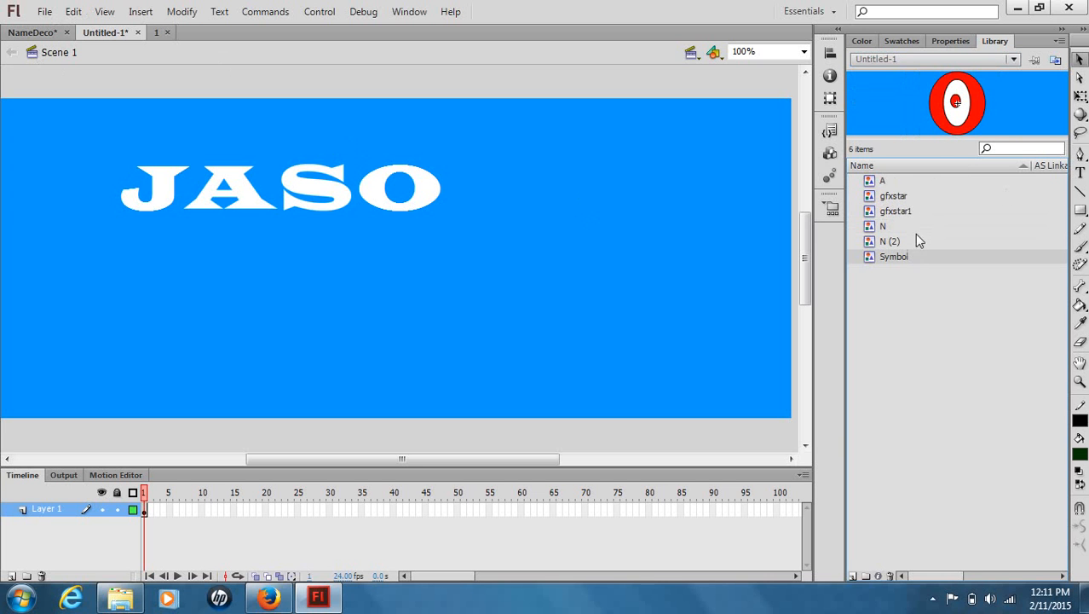
left_click(896, 228)
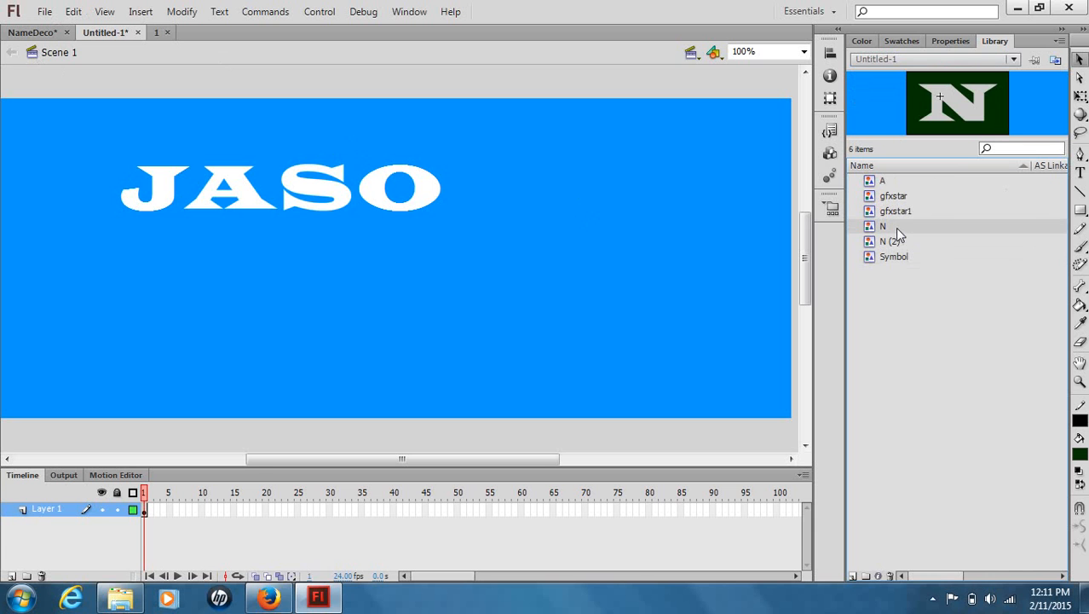
double_click(975, 119)
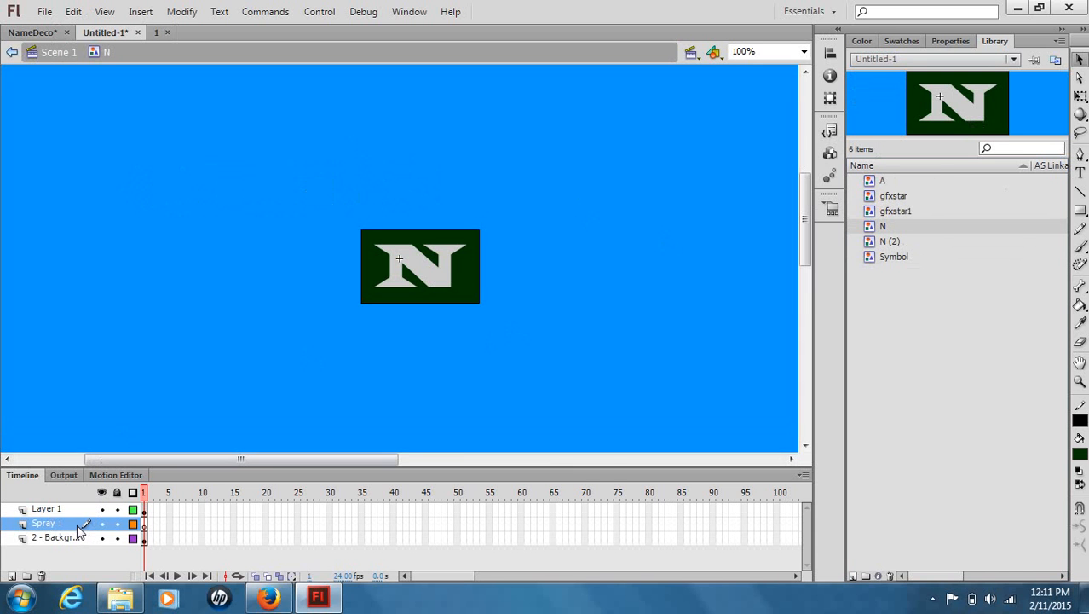
Activate the Spray Brush tool and choose Symbol, the red eye graphic, as the item it sprays.
left_click(895, 257)
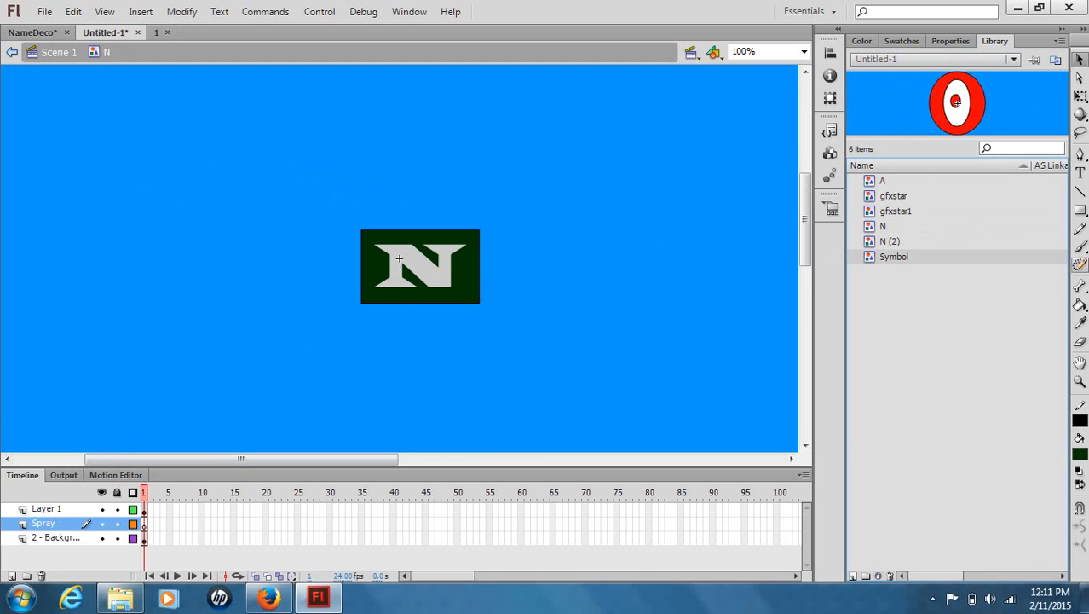
left_click(1080, 250)
left_click(1080, 247)
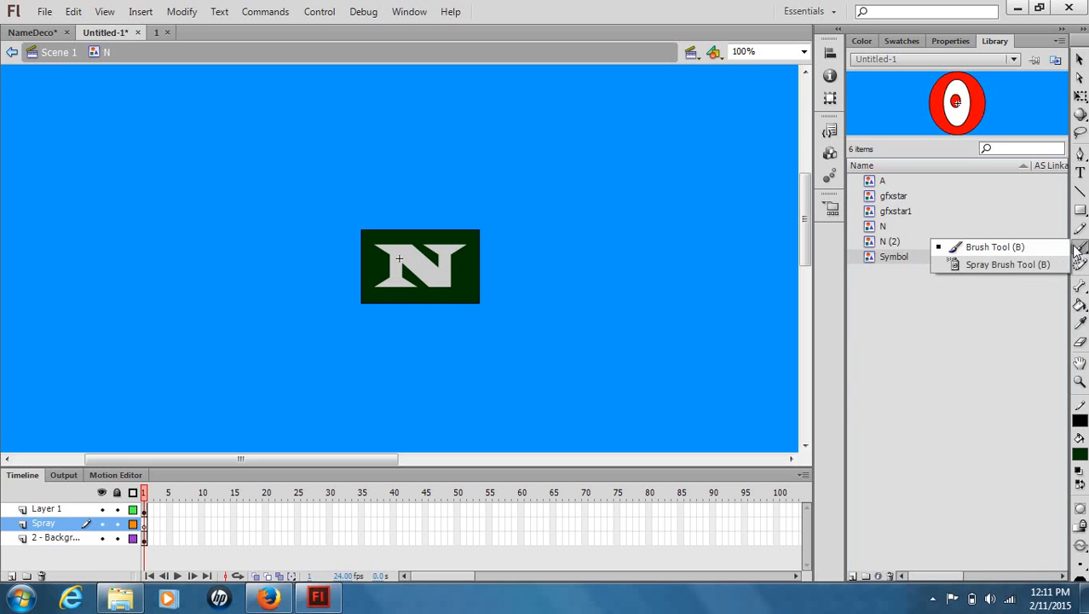
left_click(1006, 266)
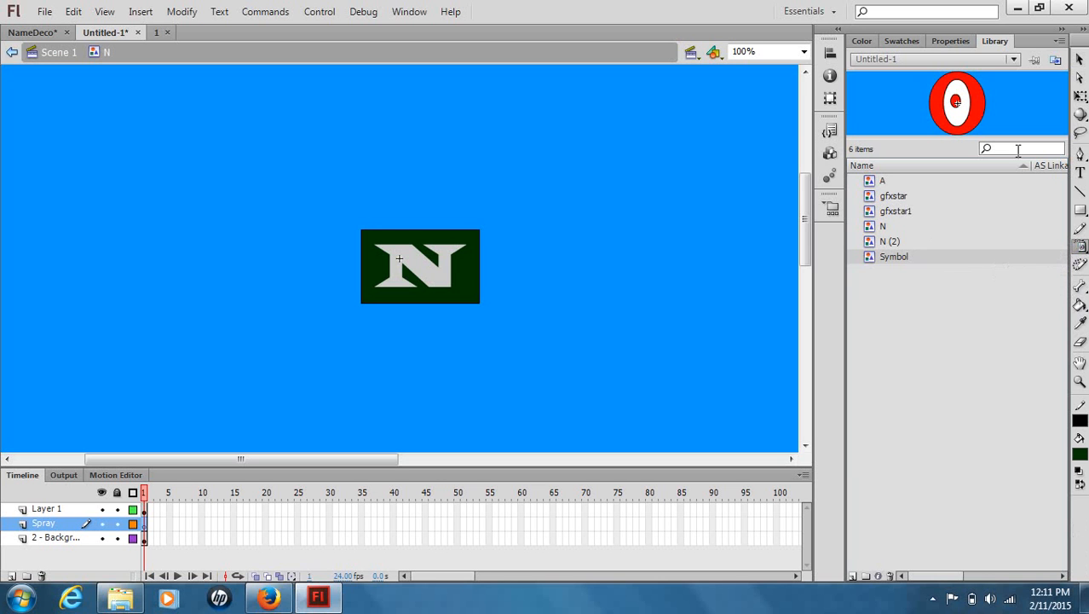
left_click(952, 41)
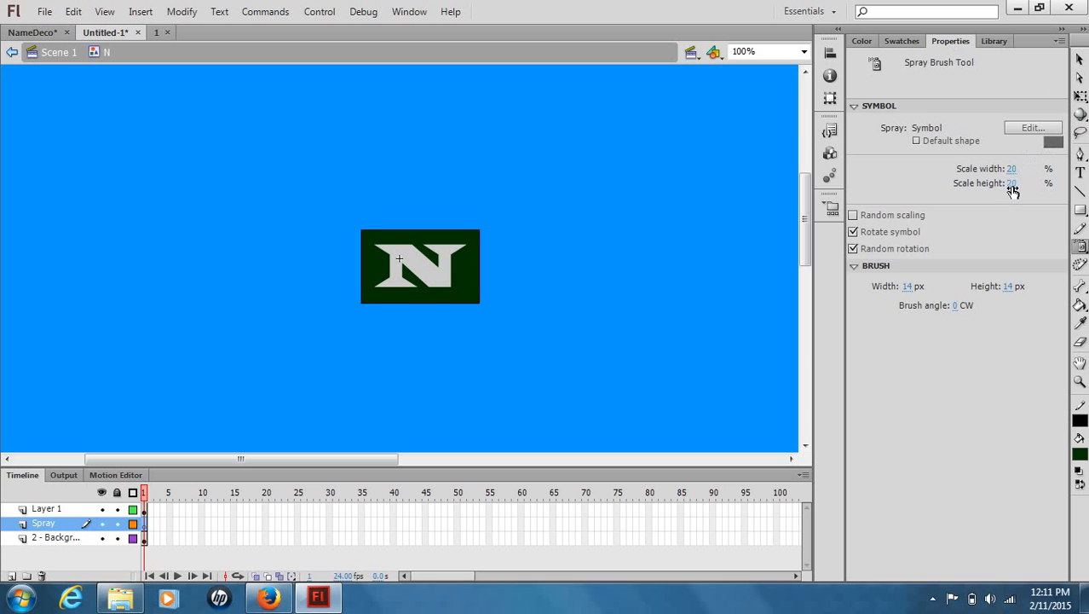
left_click(1030, 129)
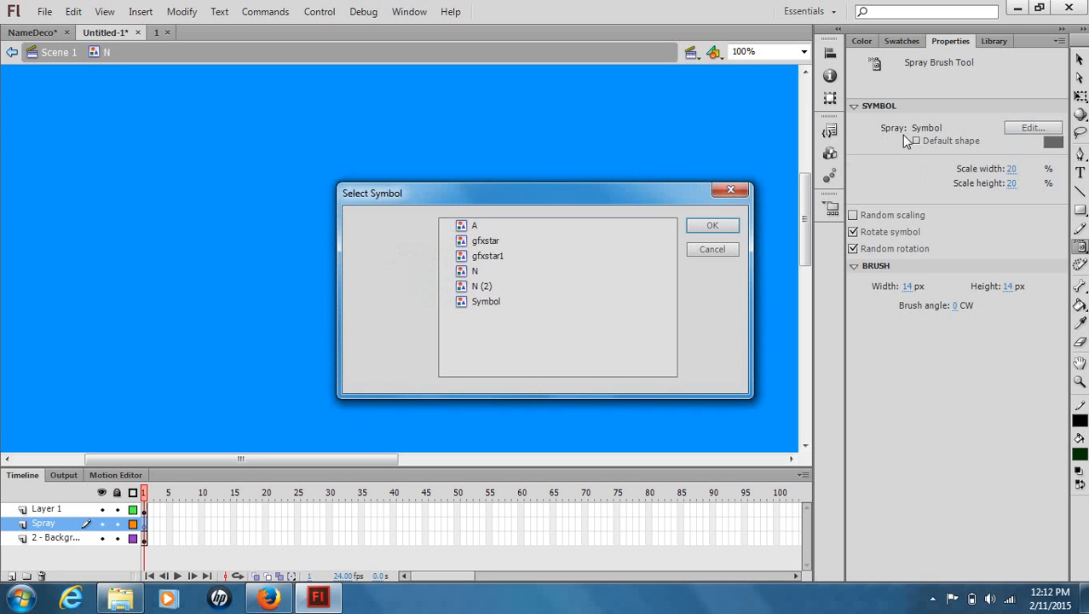
left_click(498, 304)
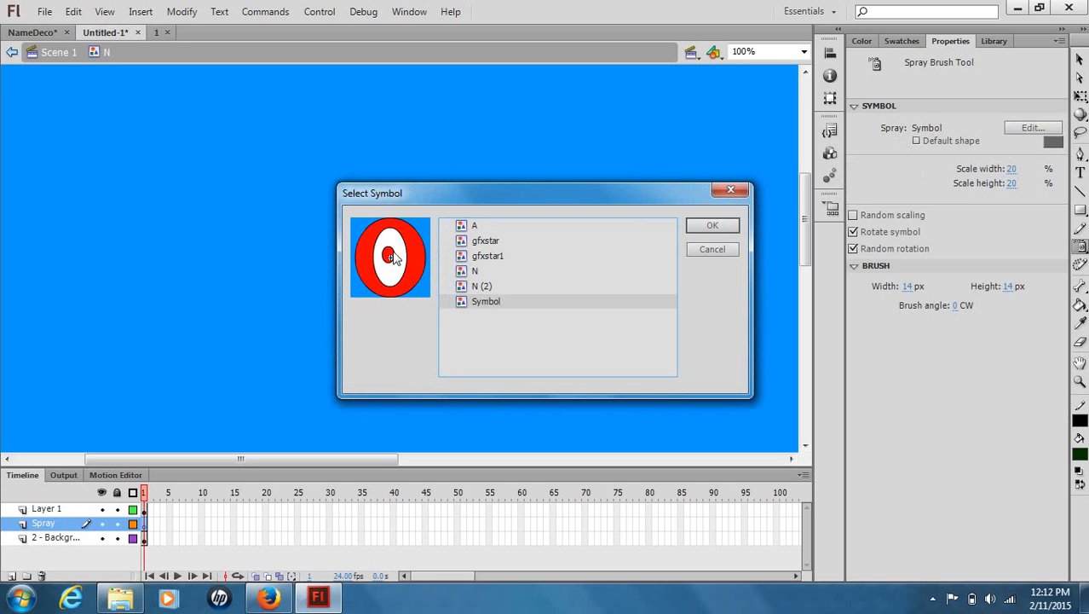
left_click(723, 228)
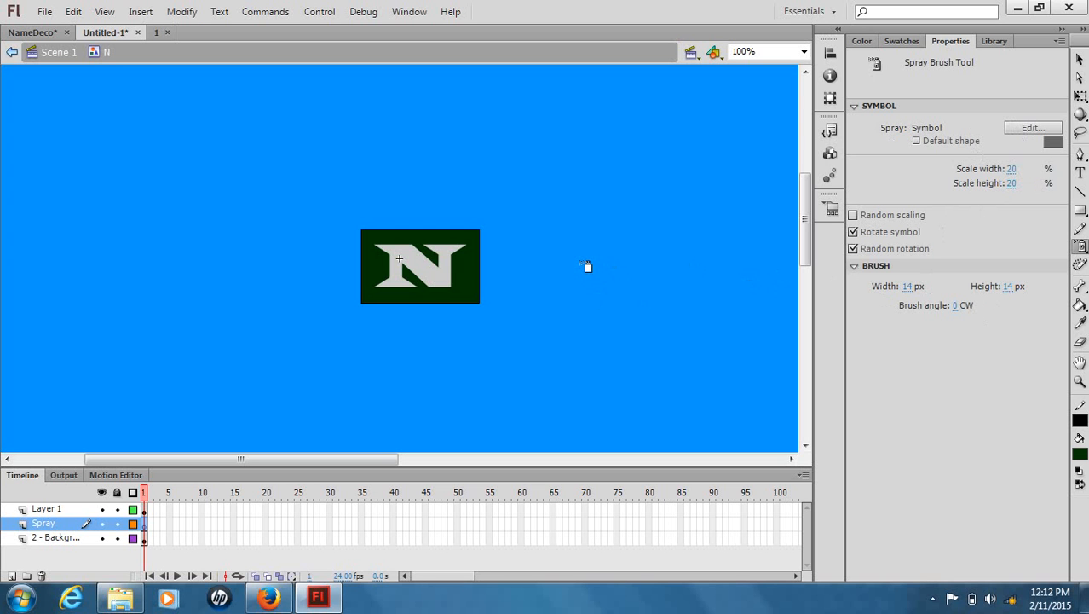
Spray a few test copies of Symbol on the empty area beside the letter N and undo them all.
left_click(676, 228)
left_click(680, 261)
left_click(722, 245)
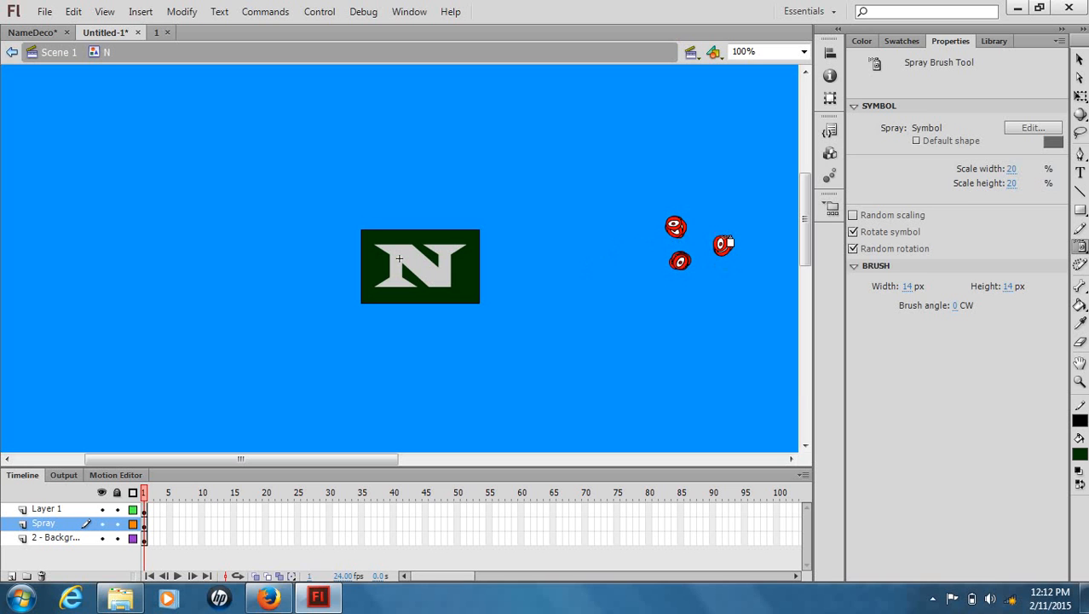
left_click(731, 195)
key("ctrl+z")
key("ctrl+z")
key("ctrl+z")
key("ctrl+z")
key("v")
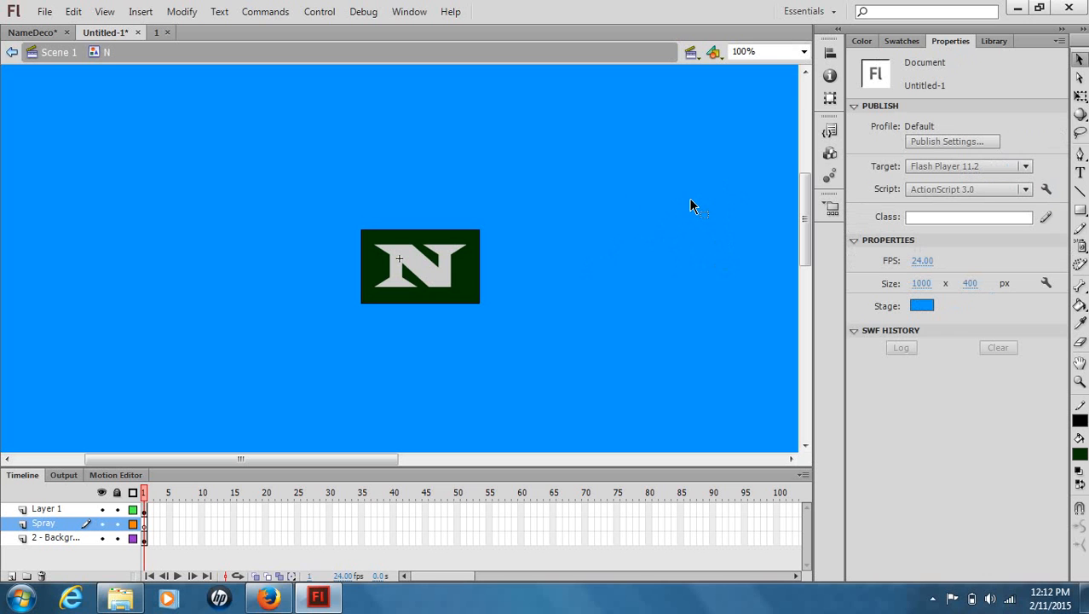
Spray copies of Symbol with the Spray Brush over the whole letter N on the Spray layer.
left_click(1080, 246)
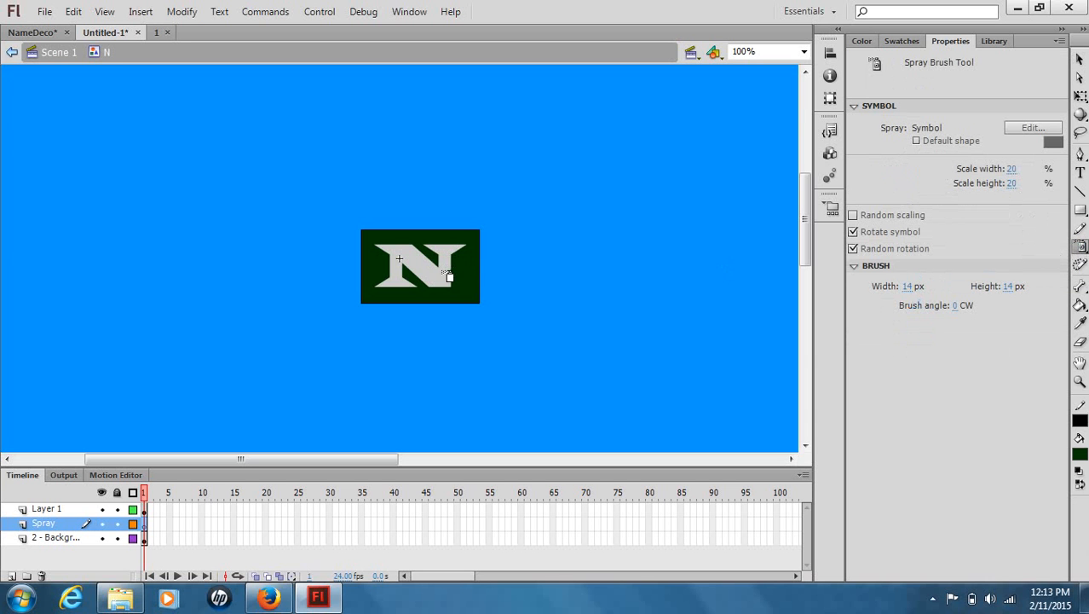
left_click(450, 280)
mouse_move(437, 292)
left_mouse_down()
mouse_move(404, 263)
mouse_move(417, 291)
mouse_move(392, 293)
mouse_move(384, 285)
mouse_move(398, 275)
mouse_move(394, 252)
mouse_move(378, 249)
mouse_move(399, 267)
mouse_move(400, 242)
mouse_move(414, 244)
mouse_move(455, 269)
mouse_move(454, 254)
mouse_move(472, 251)
mouse_move(431, 239)
mouse_move(426, 280)
mouse_move(454, 302)
left_mouse_up()
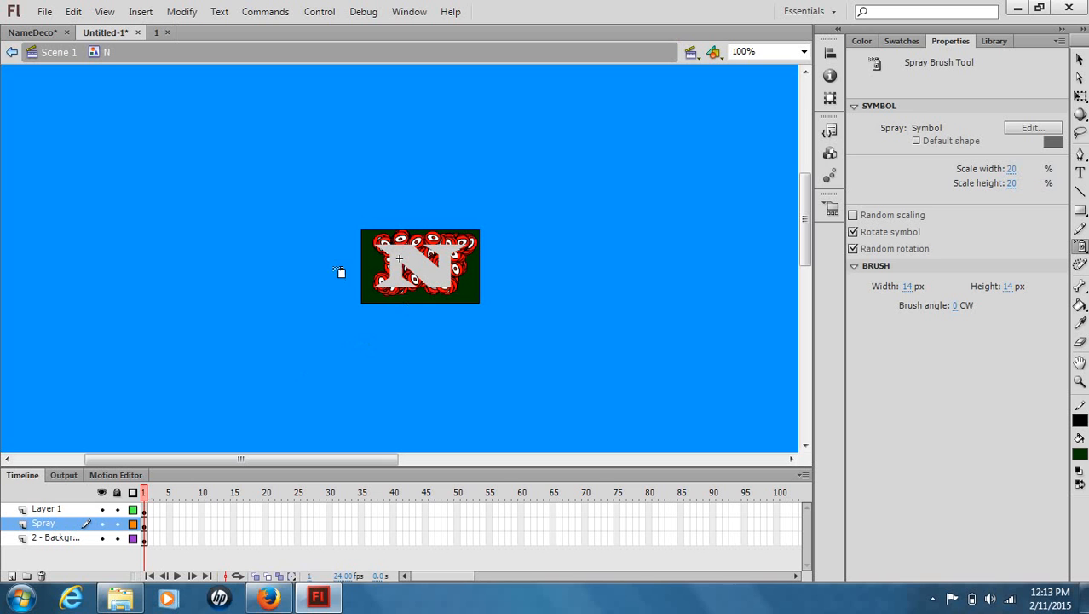
Lock the Layer 1 and Spray layers and turn Layer 1 into a mask over the Spray layer.
left_click(116, 509)
left_click(117, 523)
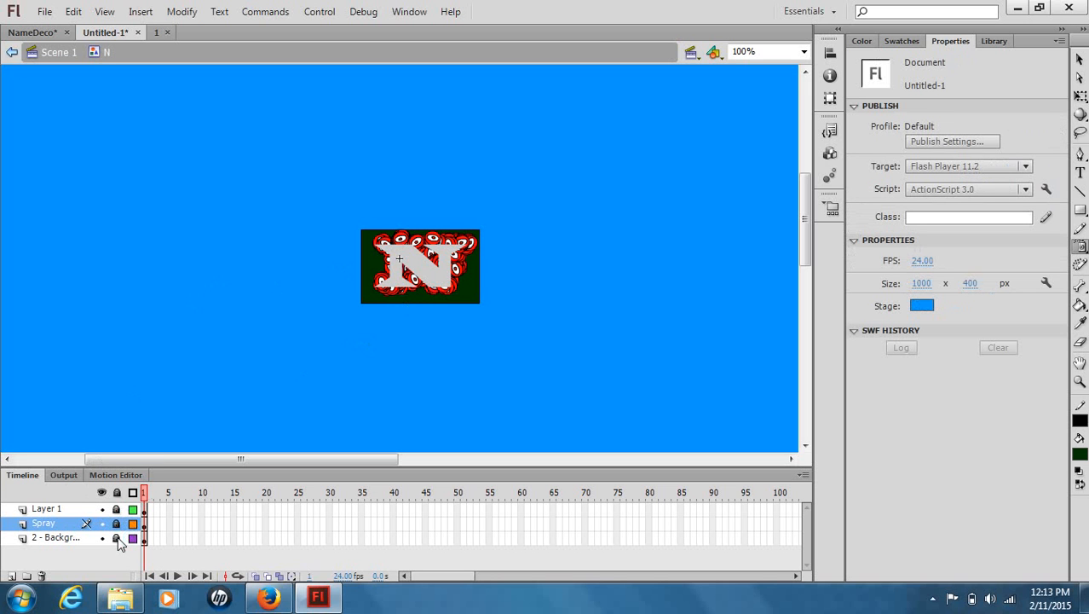
left_click(75, 509)
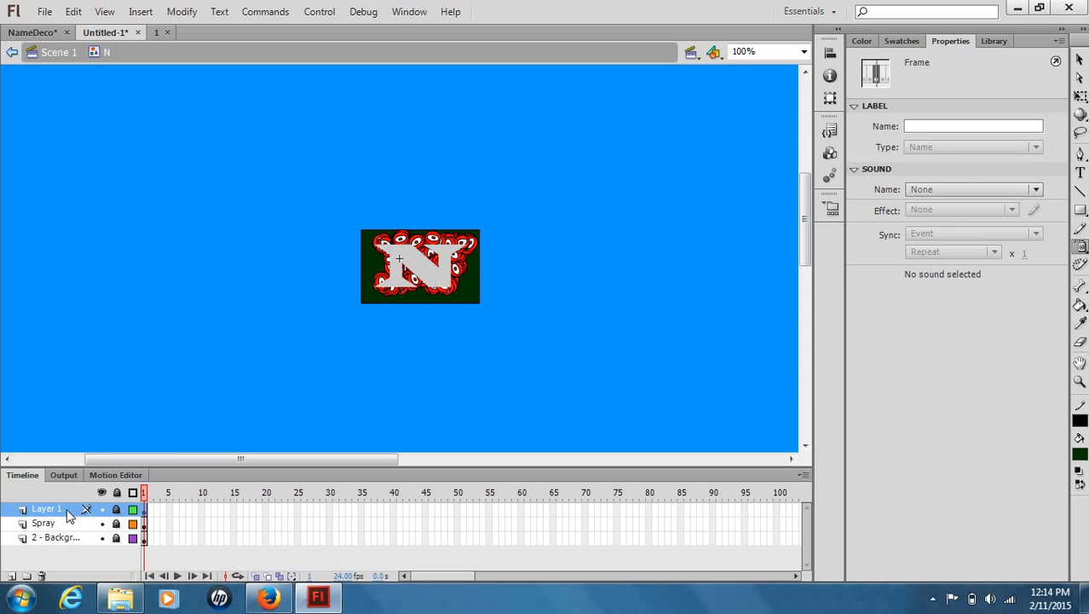
right_click(69, 510)
left_click(129, 337)
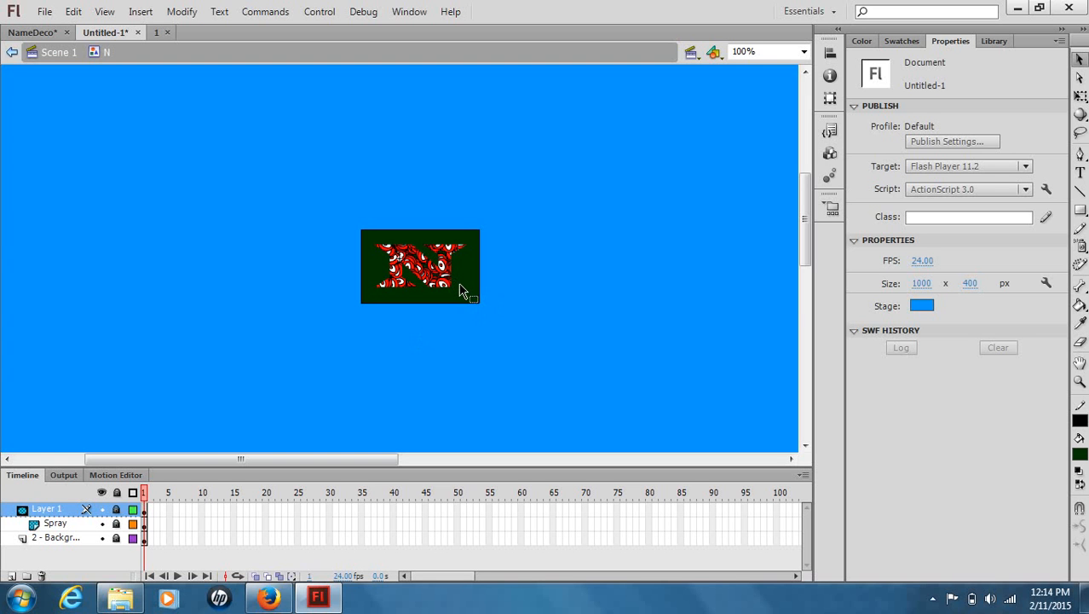
Unlock the background layer, try nesting it under the Layer 1 mask, and undo the move.
left_click(53, 538)
left_click(117, 539)
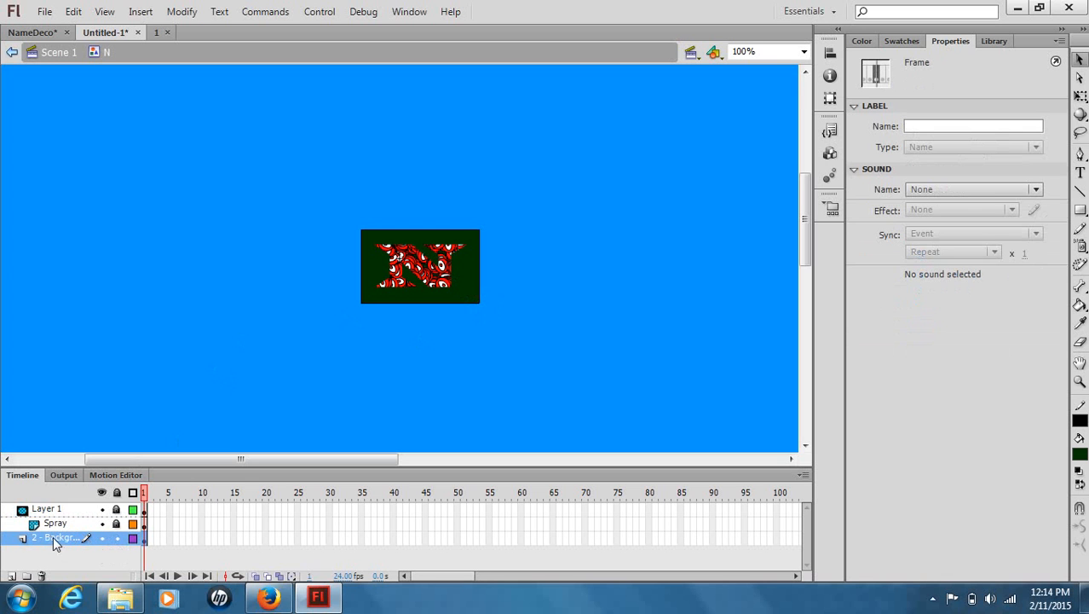
left_click_drag(46, 539, 53, 538)
left_click_drag(53, 539, 41, 546)
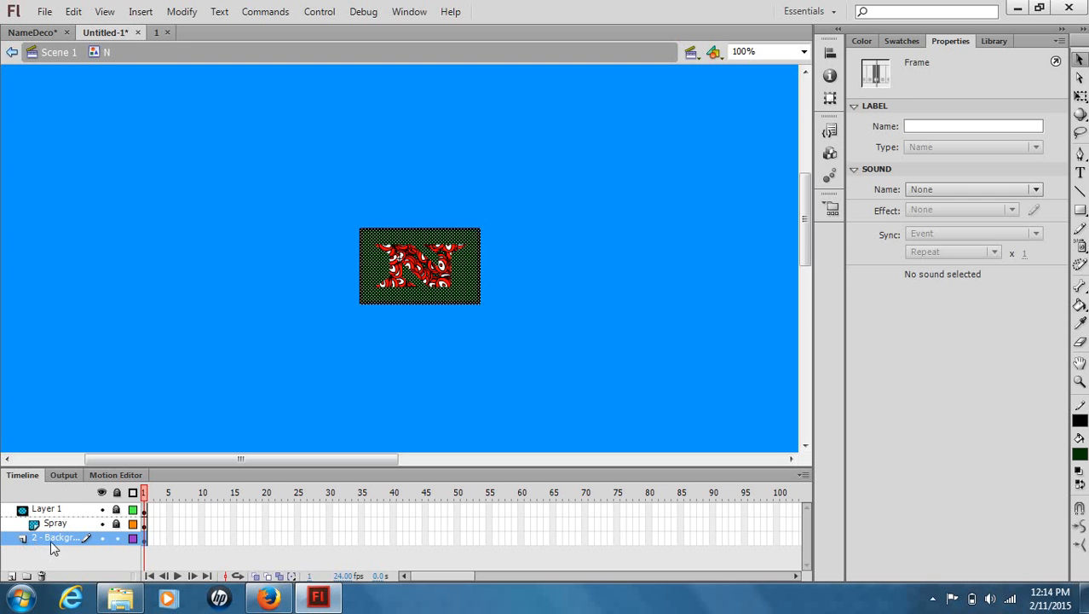
left_click(63, 548)
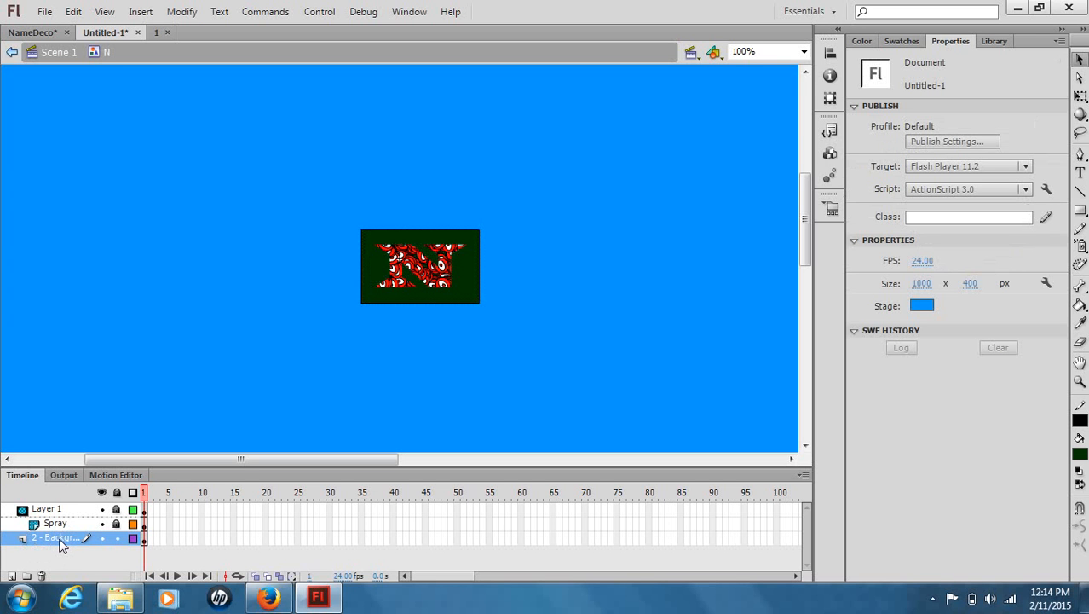
left_click_drag(59, 546, 65, 540)
left_click_drag(72, 537, 72, 537)
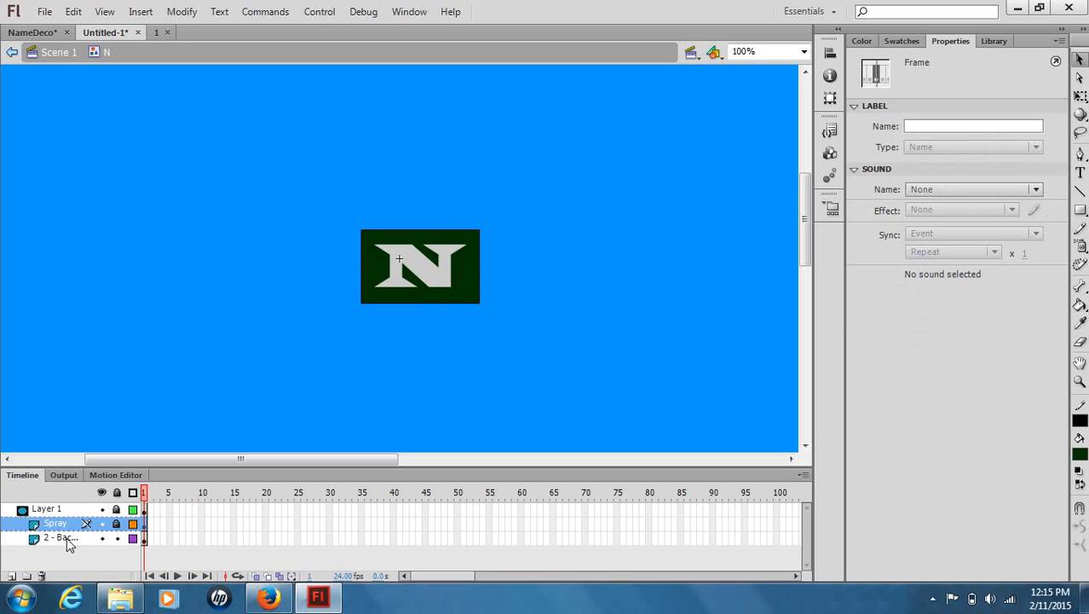
left_click(73, 539)
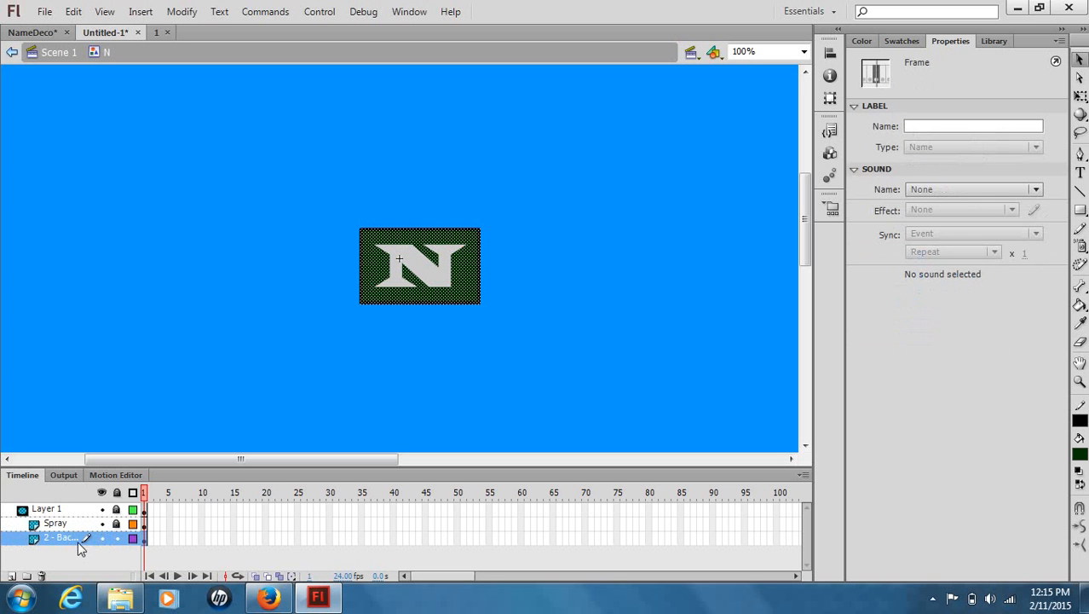
key("ctrl+z")
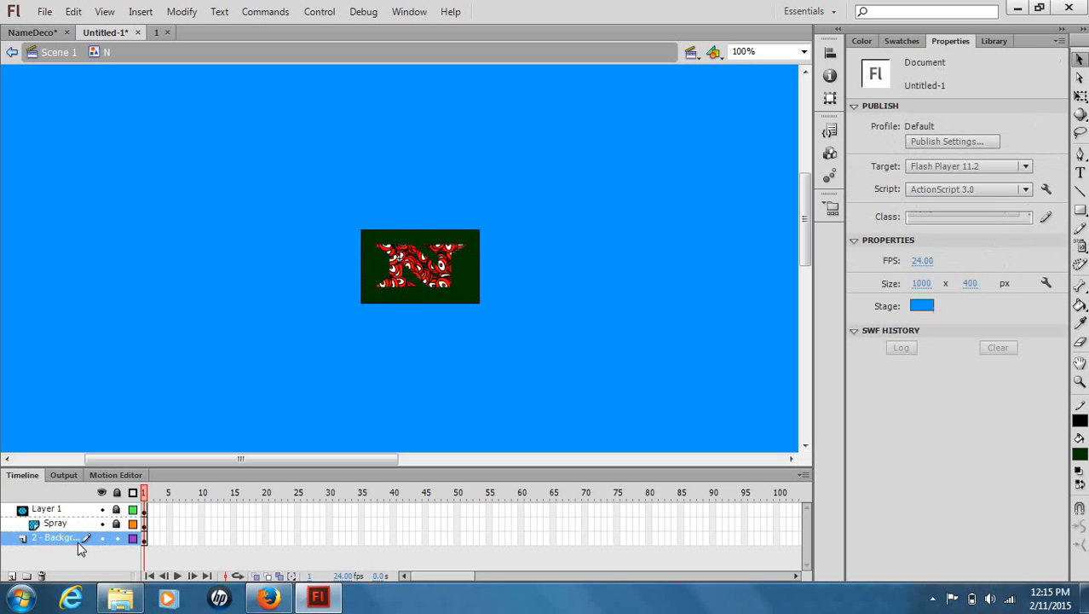
Try the background layer under the mask with the Spray layer unlocked, and undo both changes.
left_click_drag(40, 544, 34, 534)
left_click(32, 527)
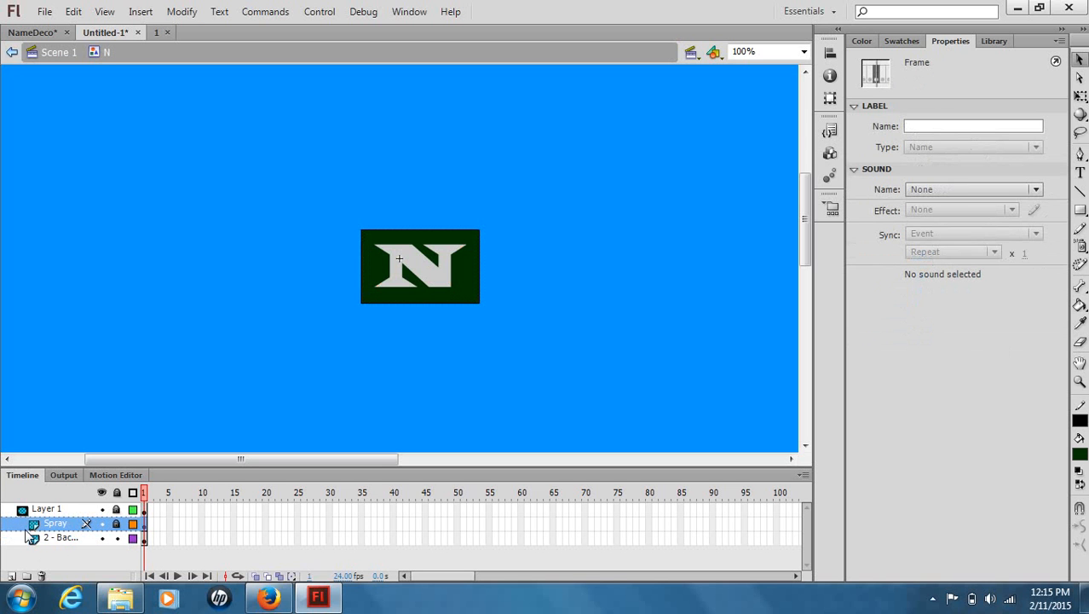
left_click(117, 523)
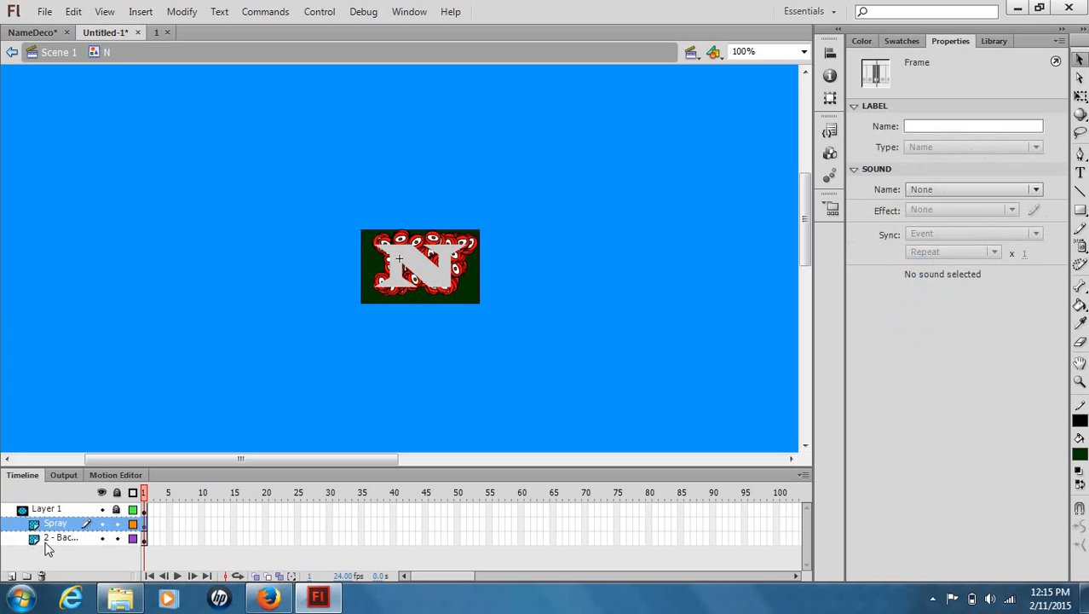
left_click(45, 543)
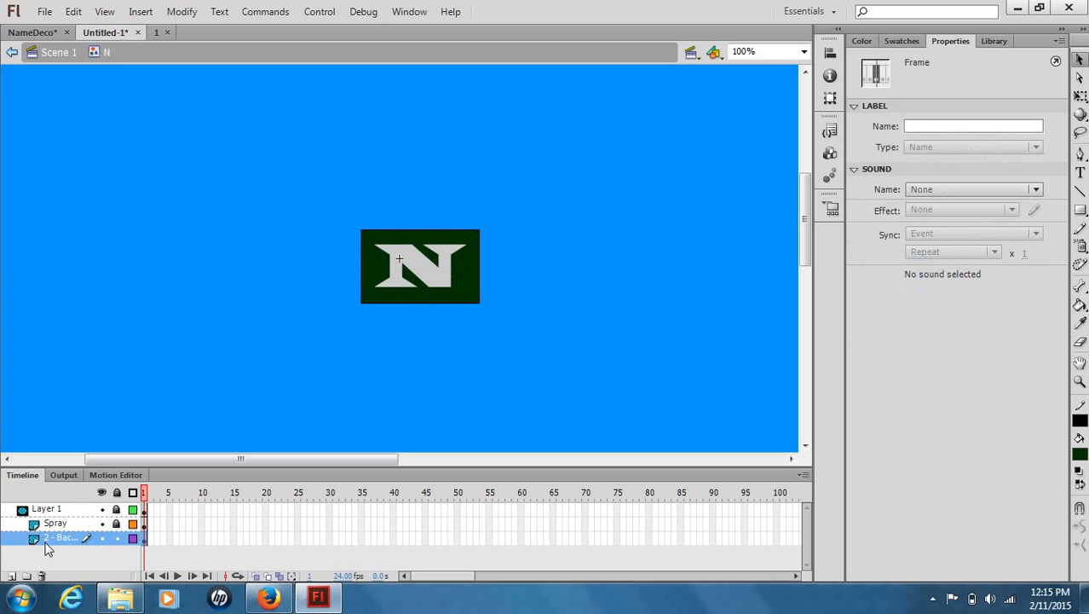
left_click(117, 524)
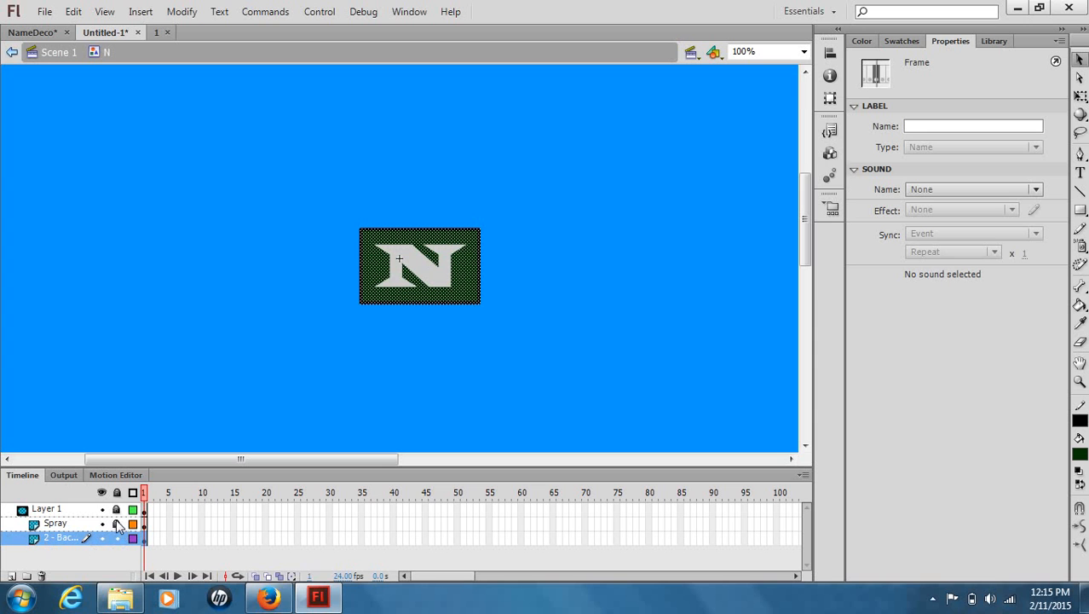
mouse_move(52, 539)
left_mouse_down()
mouse_move(59, 527)
mouse_move(53, 535)
left_mouse_up()
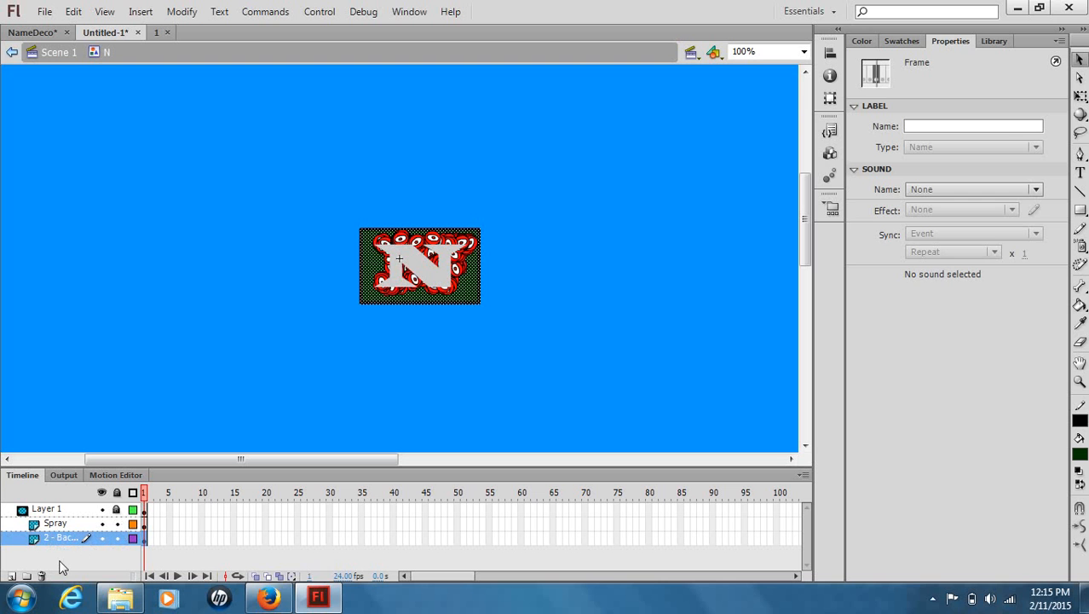
key("ctrl+z")
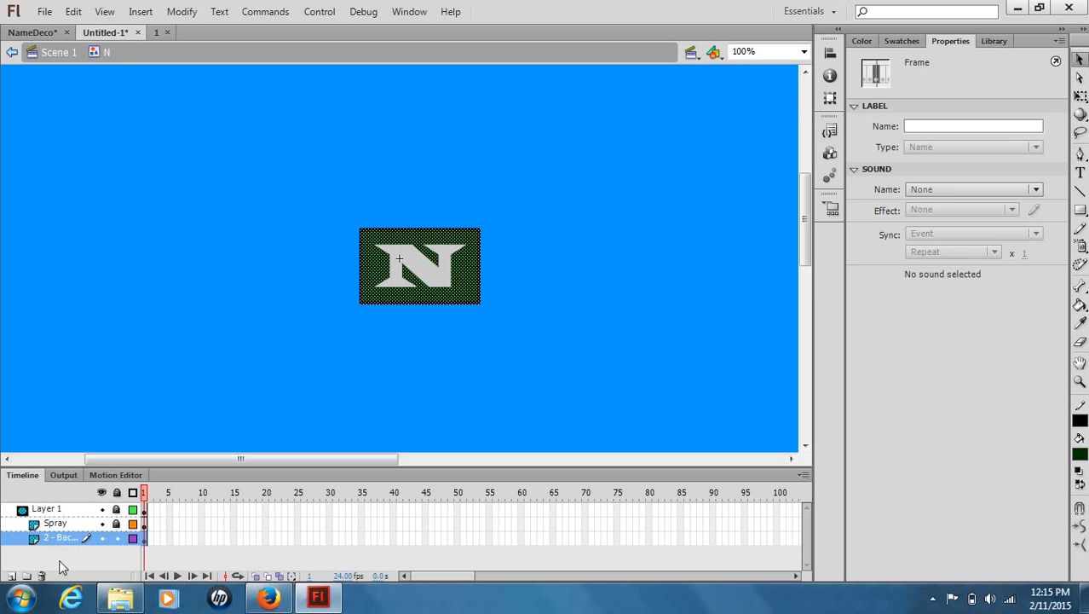
key("ctrl+z")
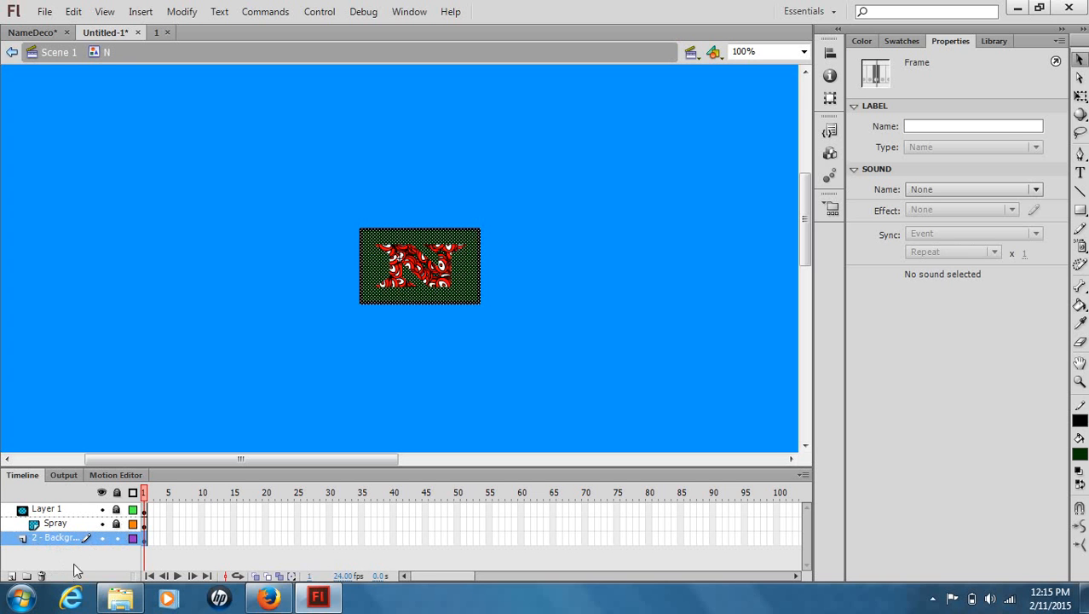
left_click(285, 395)
left_click(286, 394)
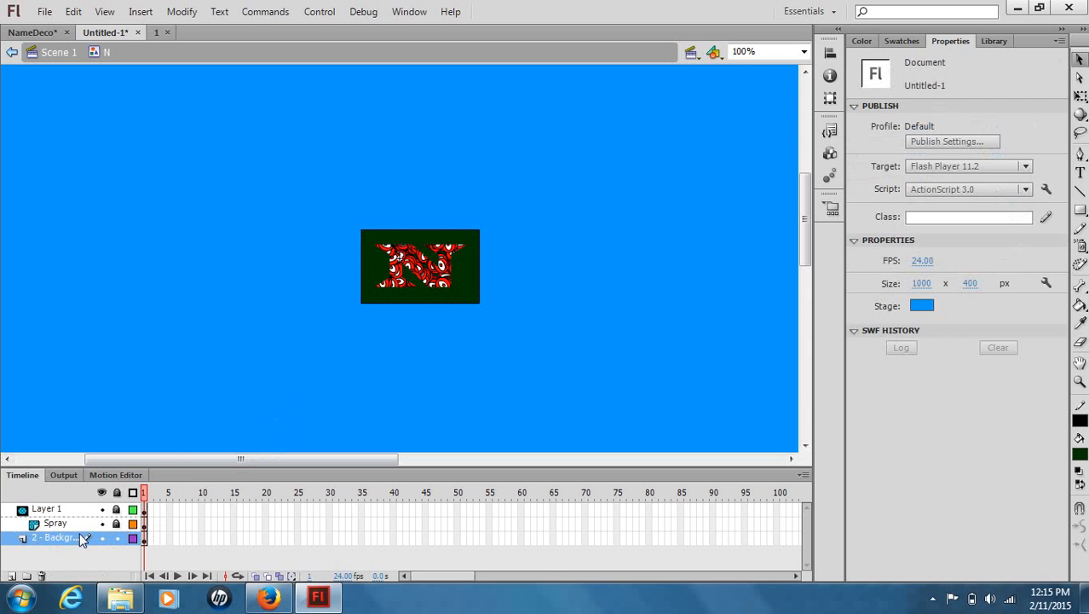
Nest the unlocked background layer under the mask once more, select its rectangle, and undo the nesting.
left_click_drag(53, 537, 96, 537)
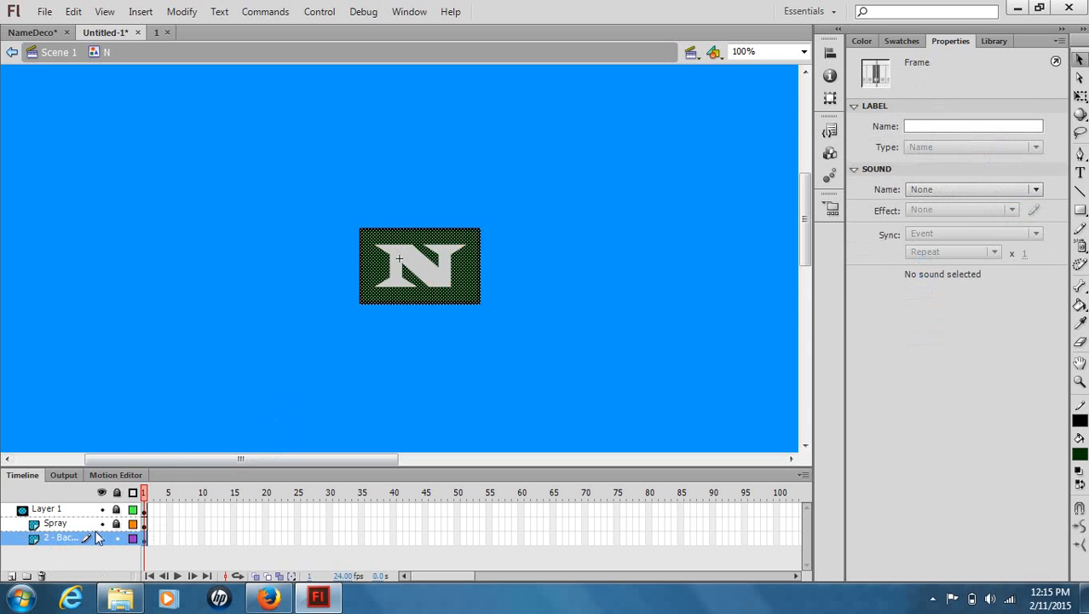
left_click(266, 391)
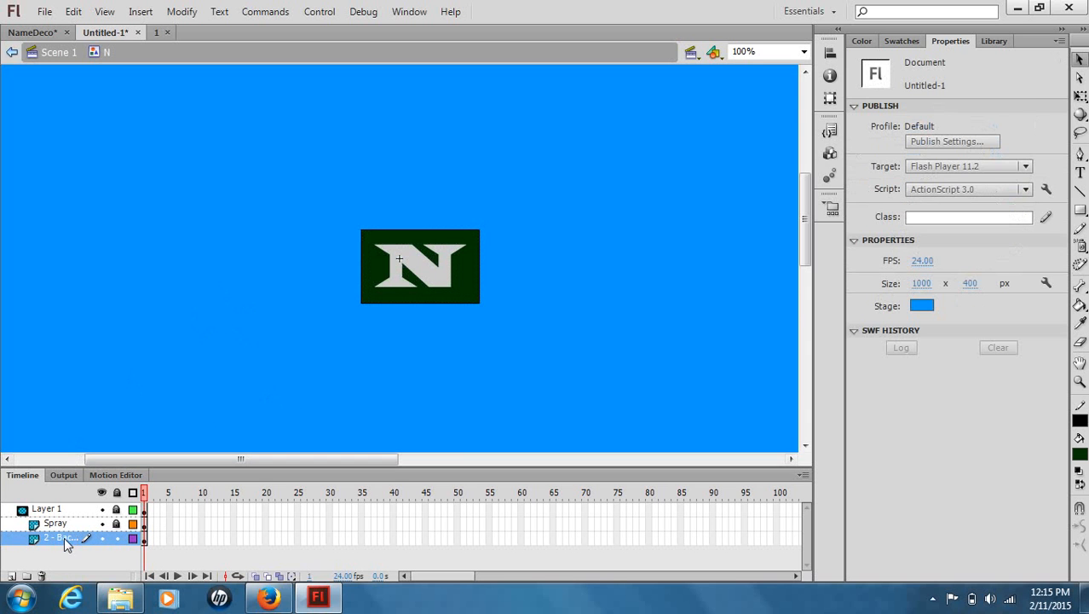
mouse_move(56, 539)
left_mouse_down()
mouse_move(26, 520)
mouse_move(29, 540)
left_mouse_up()
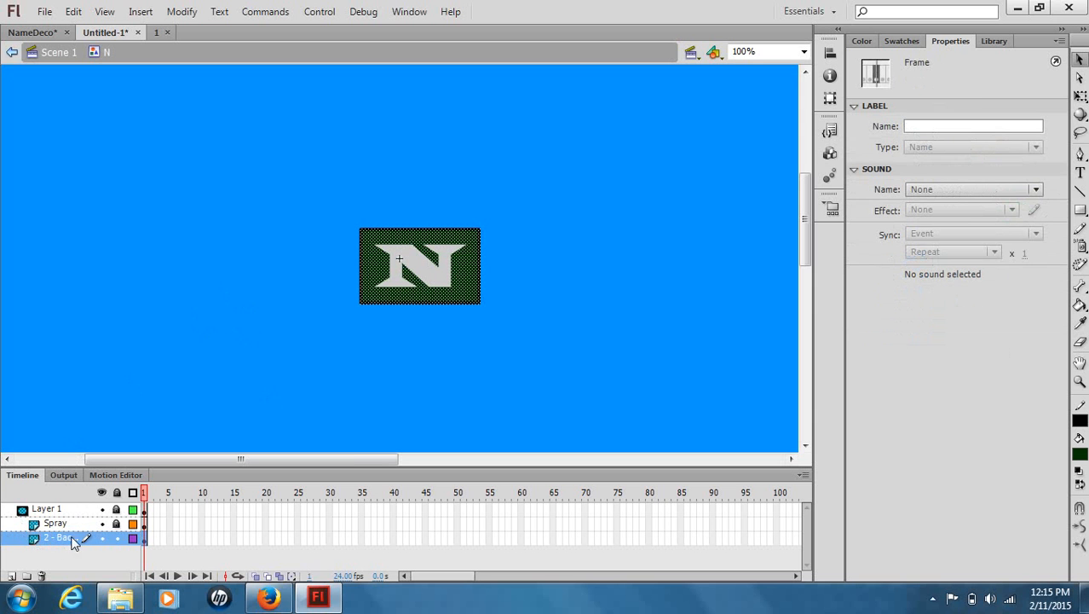
left_click(395, 201)
key("ctrl+a")
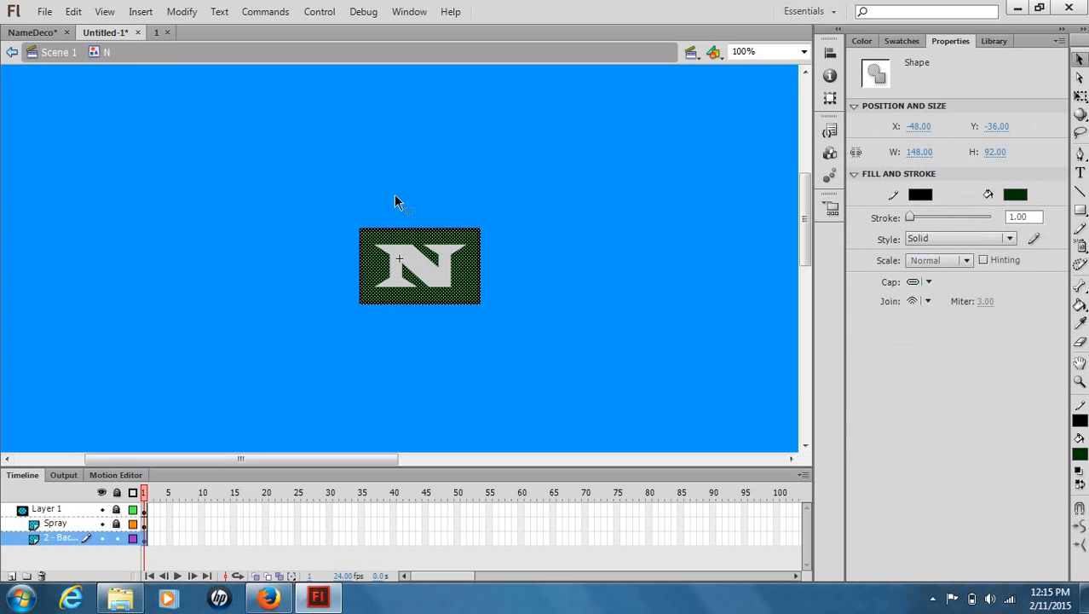
key("ctrl+z")
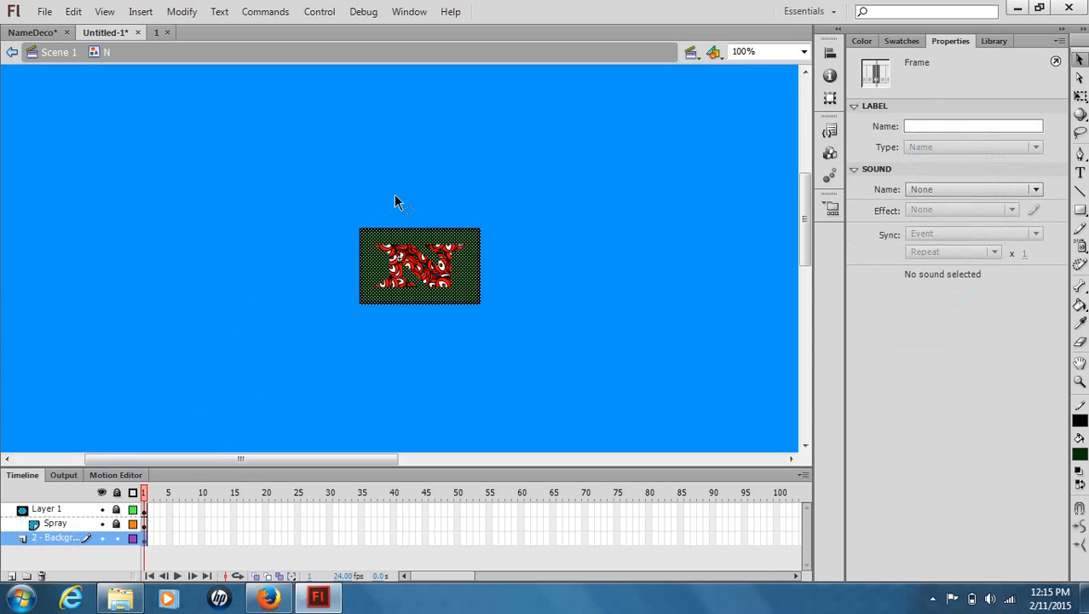
left_click(618, 315)
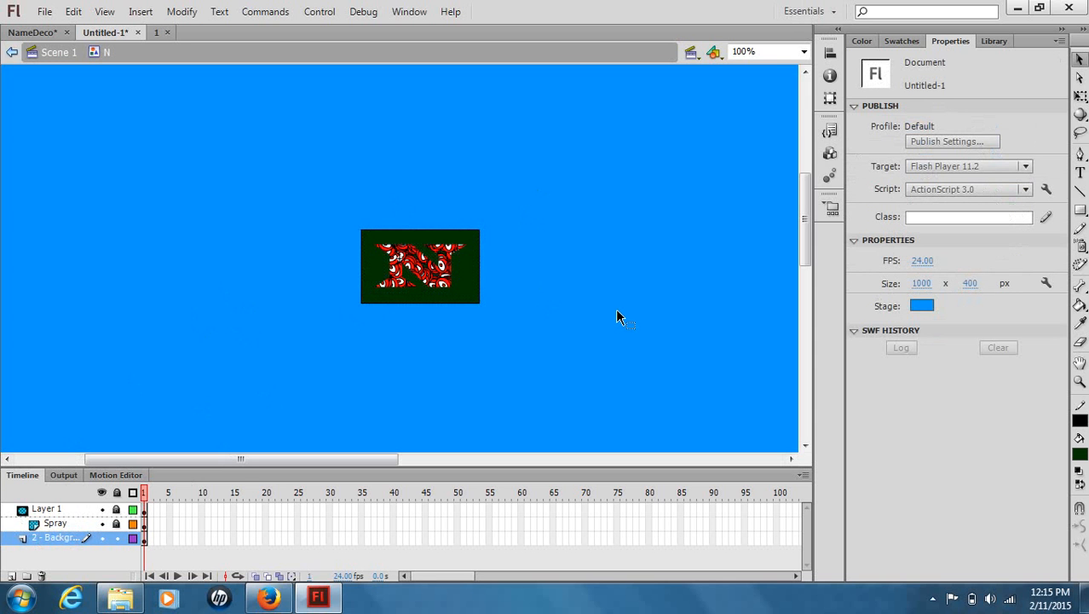
Lock the background layer and nest it below Spray under the Layer 1 mask.
left_click(117, 537)
mouse_move(43, 540)
left_mouse_down()
mouse_move(34, 518)
mouse_move(53, 535)
left_mouse_up()
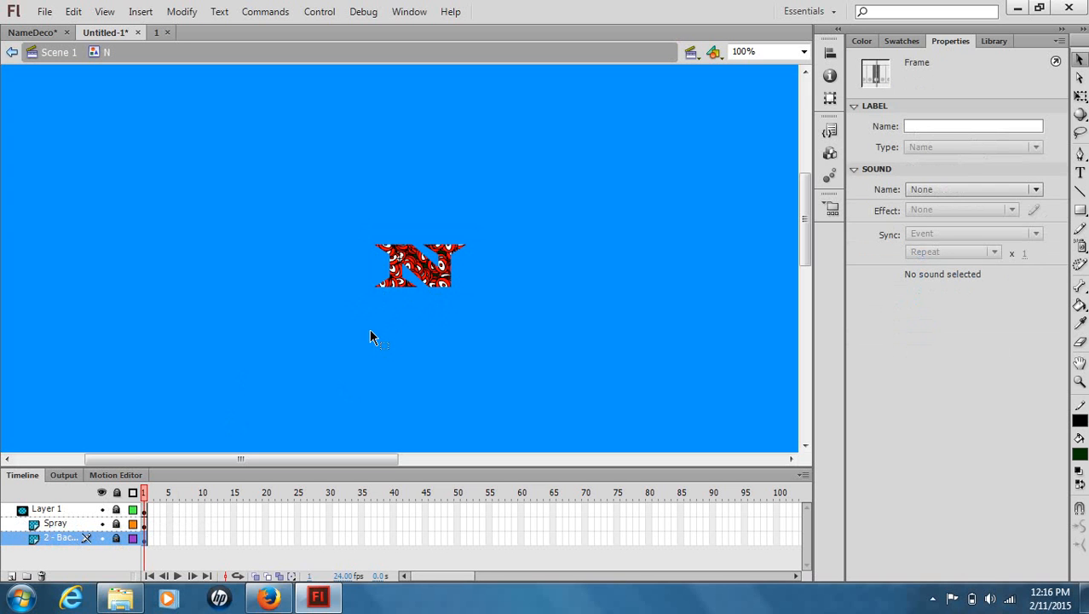
Return to Scene 1 and place the N symbol from the library directly after the letter O, aligned with the other letters.
left_click(55, 61)
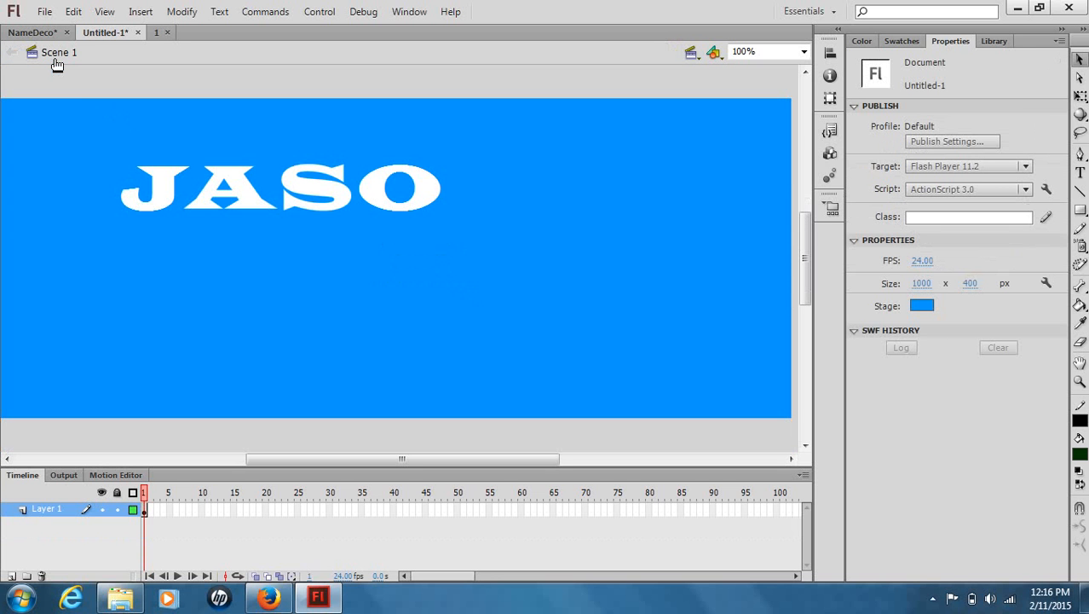
left_click(989, 41)
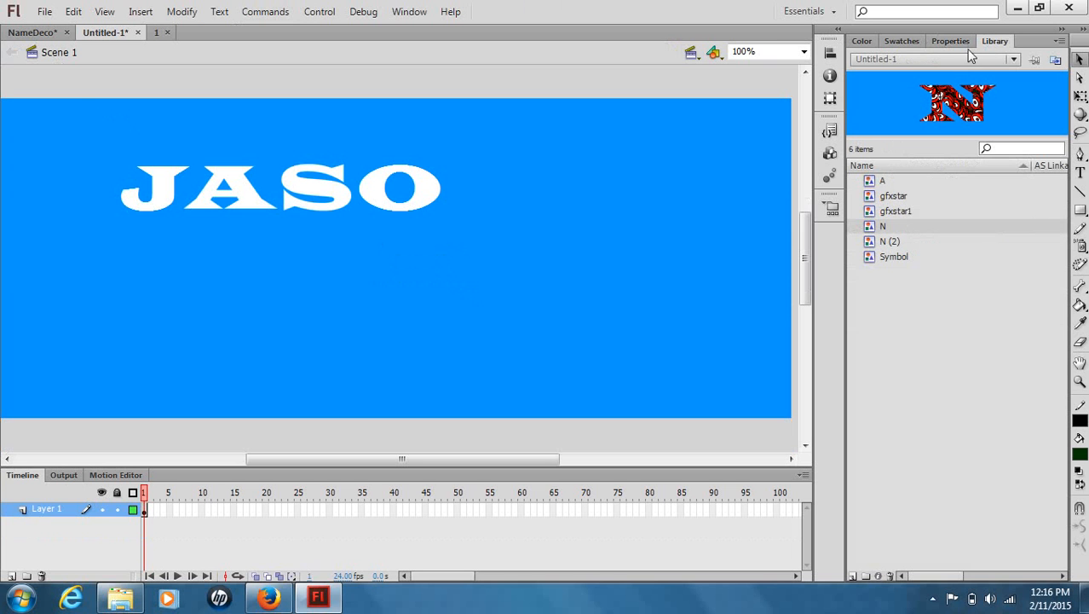
left_click(901, 237)
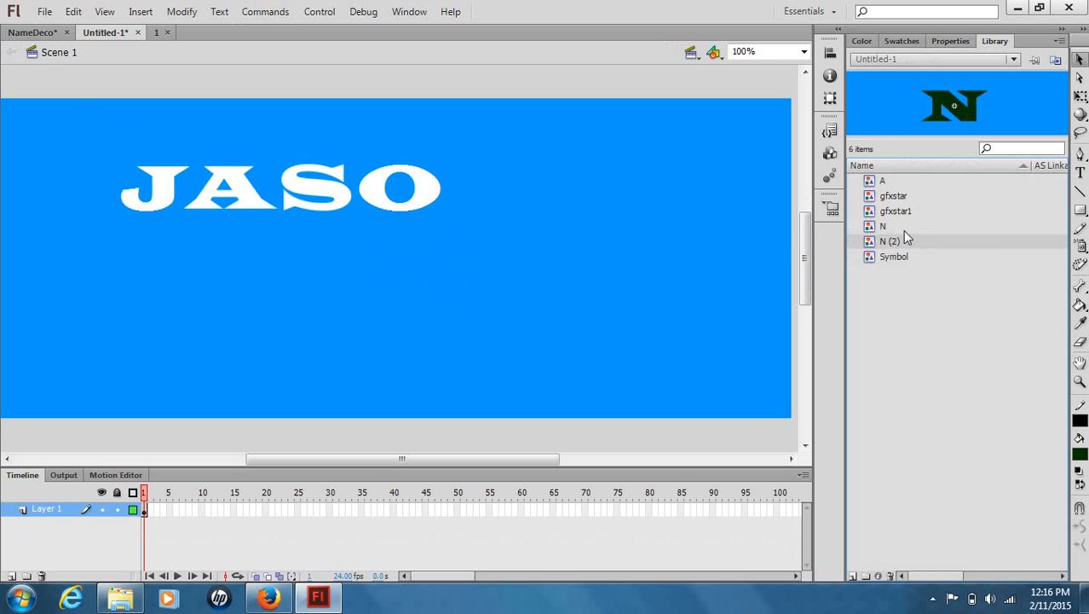
left_click(907, 227)
left_click_drag(907, 226, 499, 199)
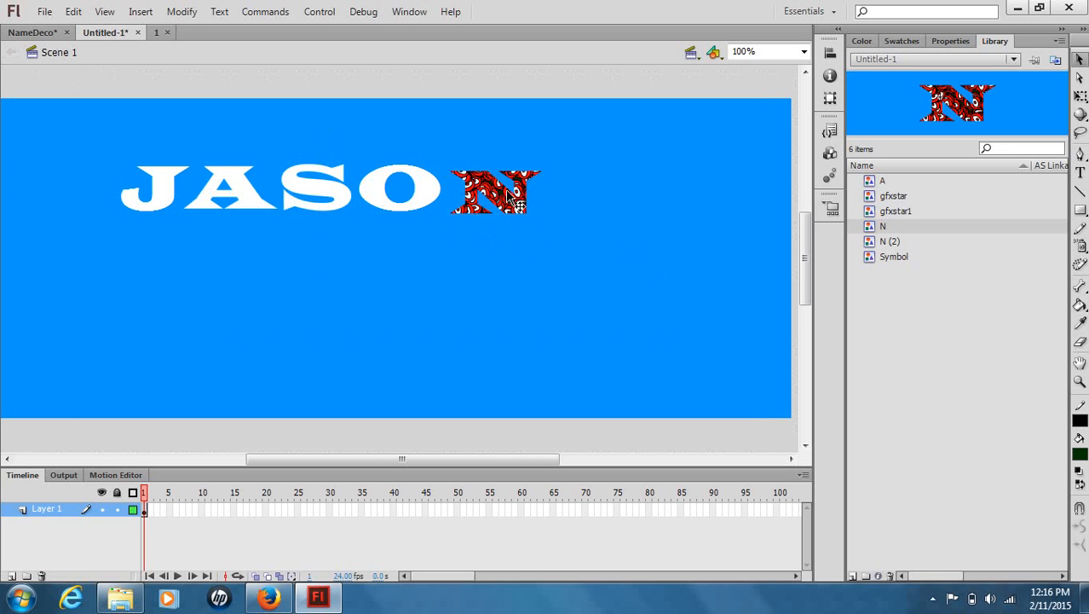
left_click_drag(508, 202, 499, 197)
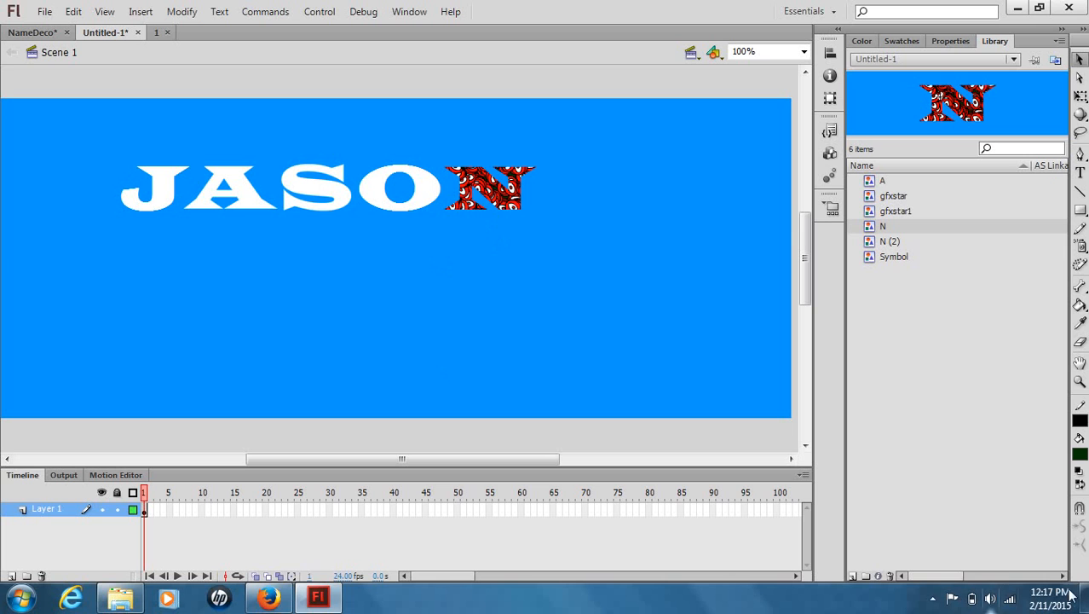
left_click(933, 600)
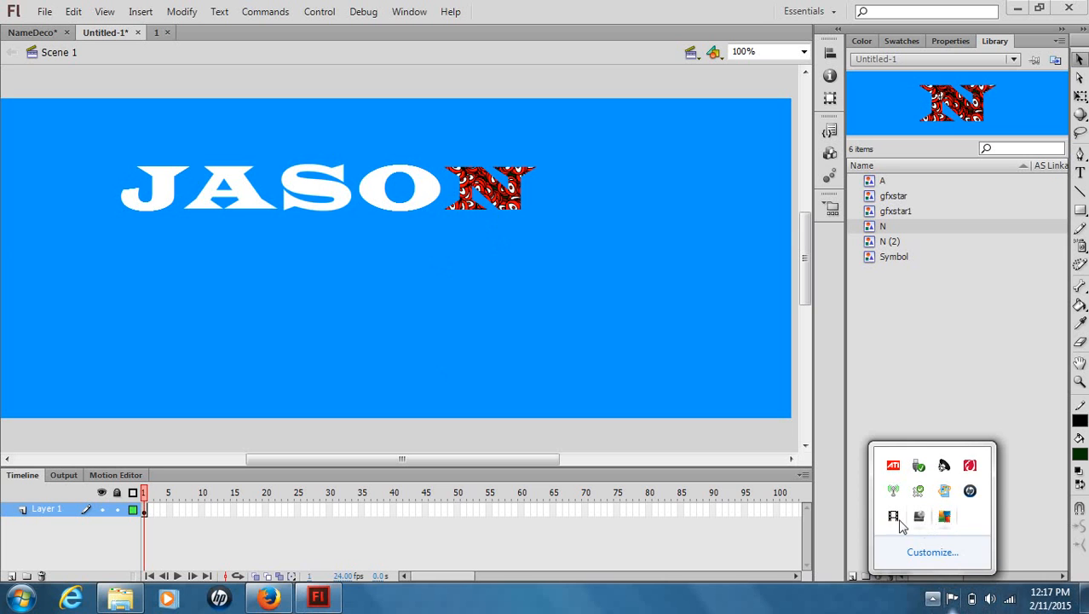